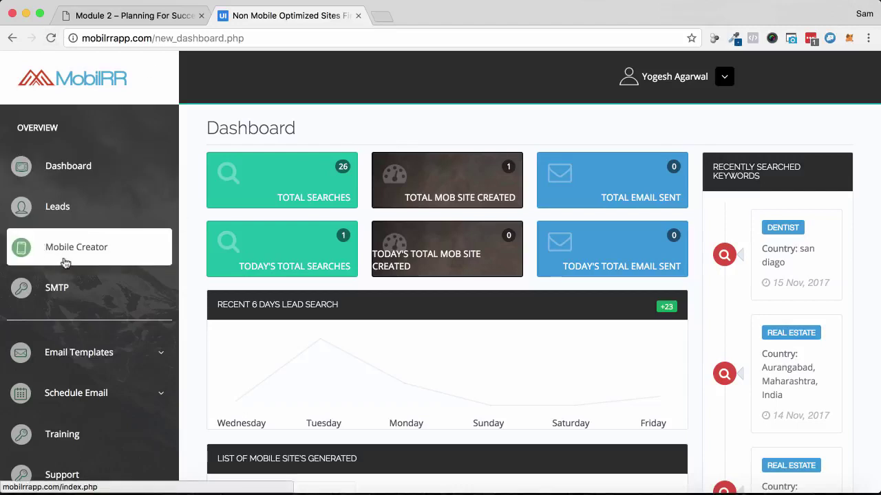
# - Search Leads for non-mobile 'real estate' sites in 'auckland', keeping Max URLs at 50
pyautogui.click(56, 211)
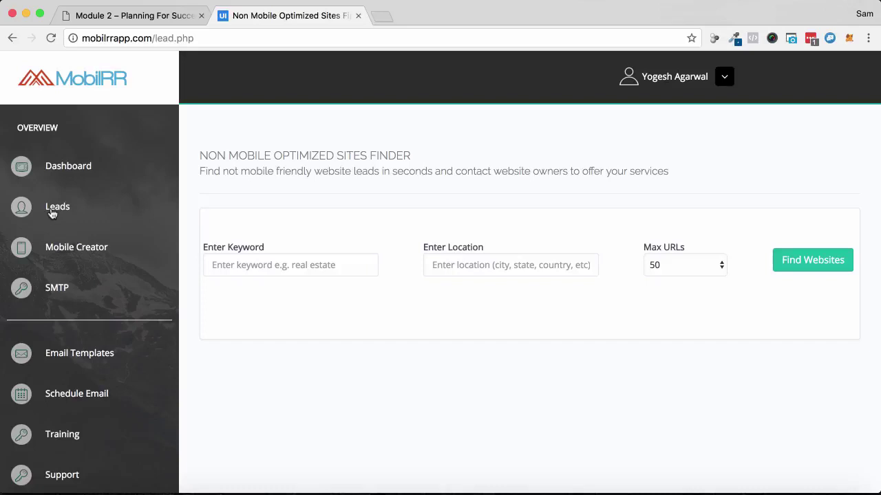
pyautogui.click(271, 264)
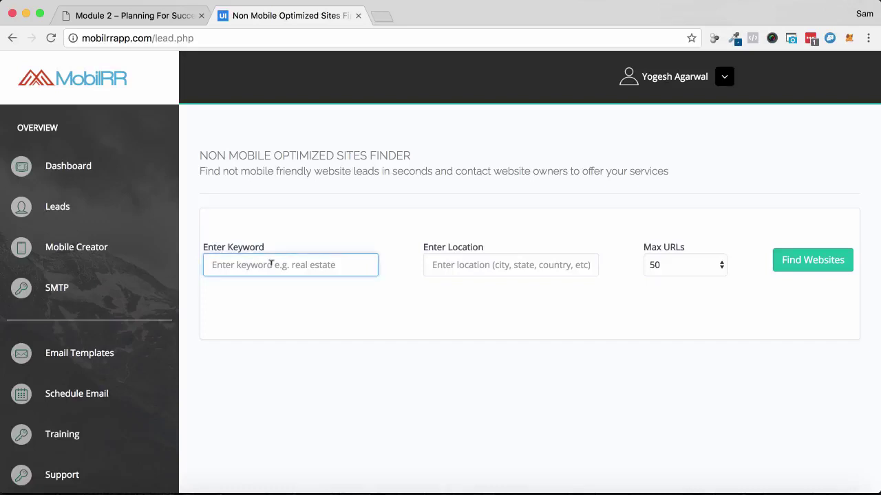
pyautogui.write('real estate')
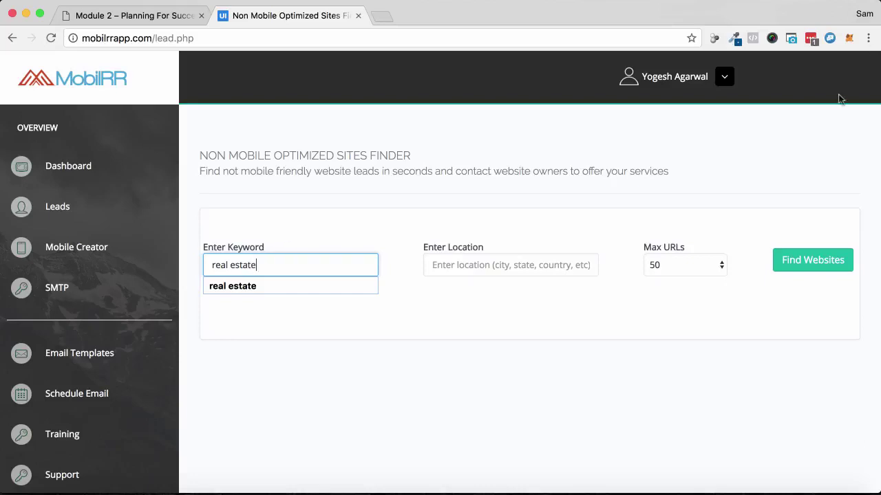
pyautogui.click(549, 267)
pyautogui.write('auckland')
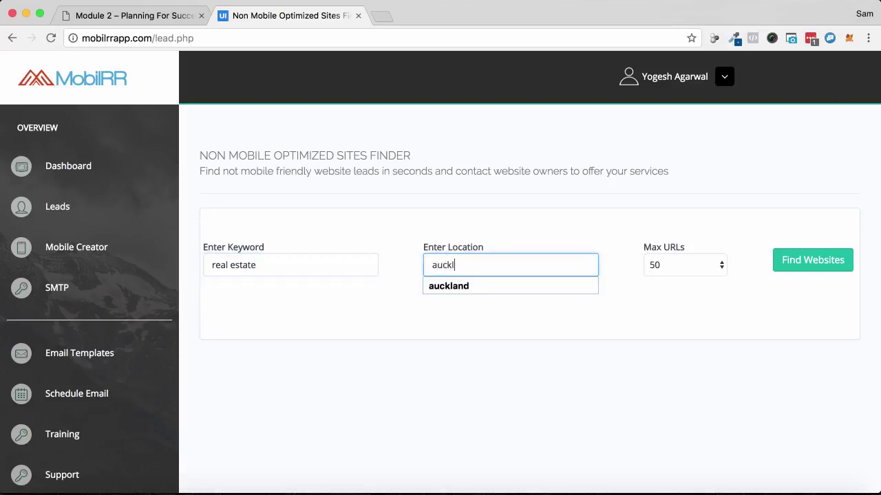
pyautogui.click(691, 260)
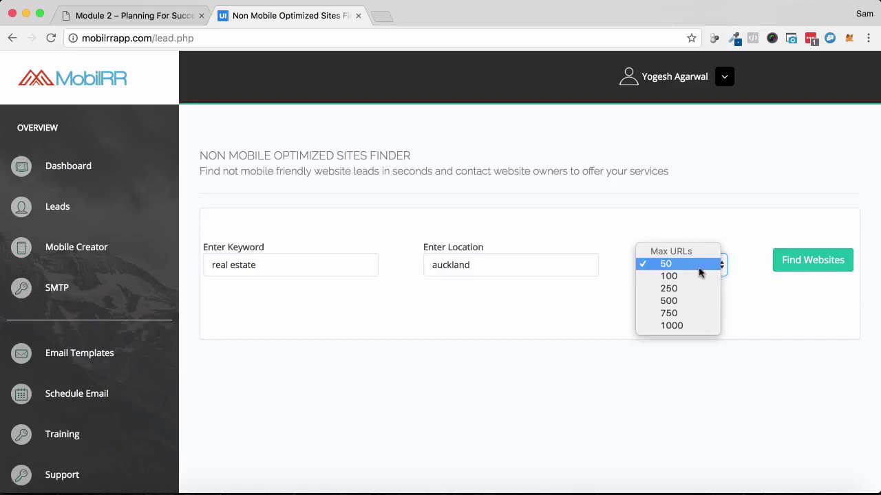
pyautogui.click(757, 267)
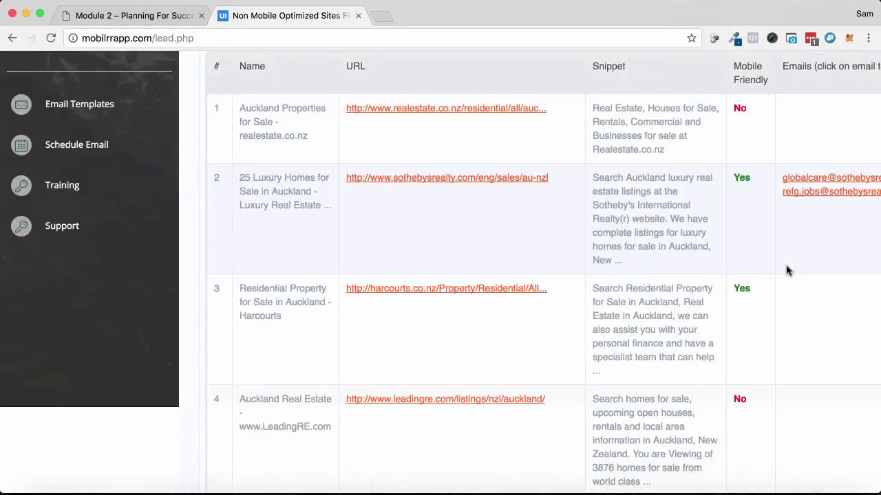
# - Scroll through the real estate auckland results, checking their mobile-friendly flags
pyautogui.scroll(5, 802, 274)
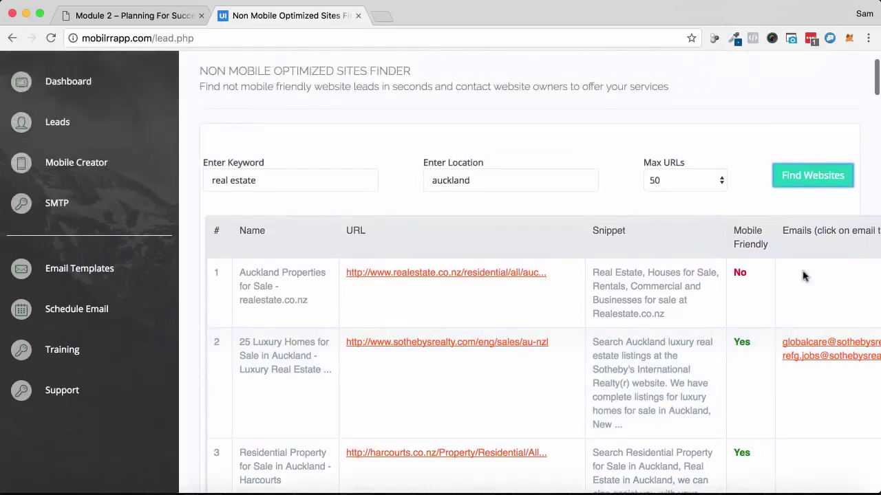
pyautogui.scroll(-3, 802, 275)
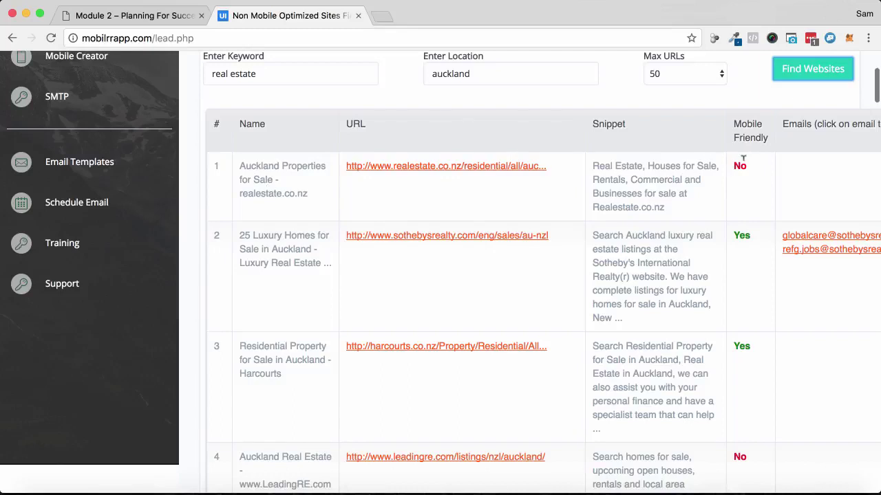
pyautogui.hscroll(2, 740, 166)
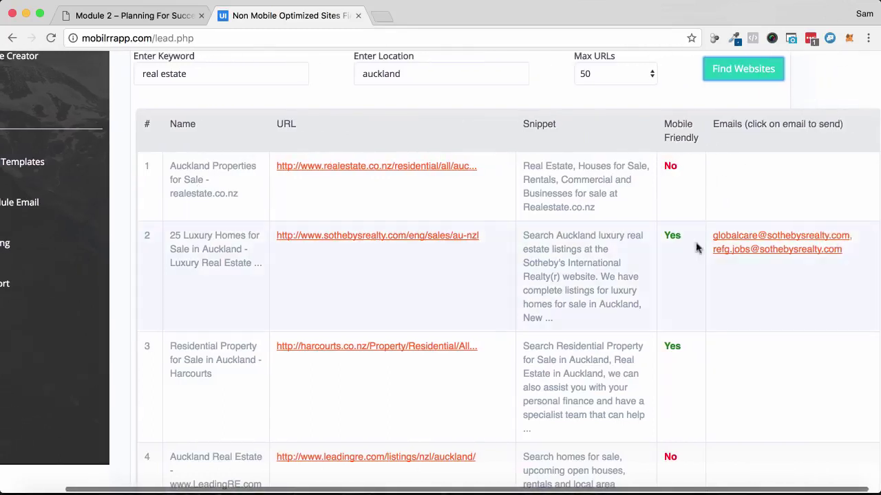
pyautogui.scroll(-6, 670, 312)
pyautogui.scroll(-15, 671, 313)
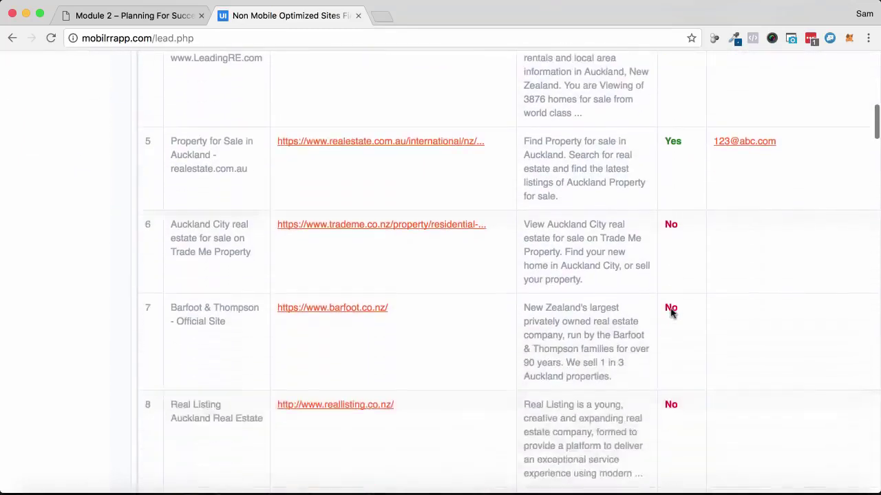
pyautogui.scroll(-3, 671, 311)
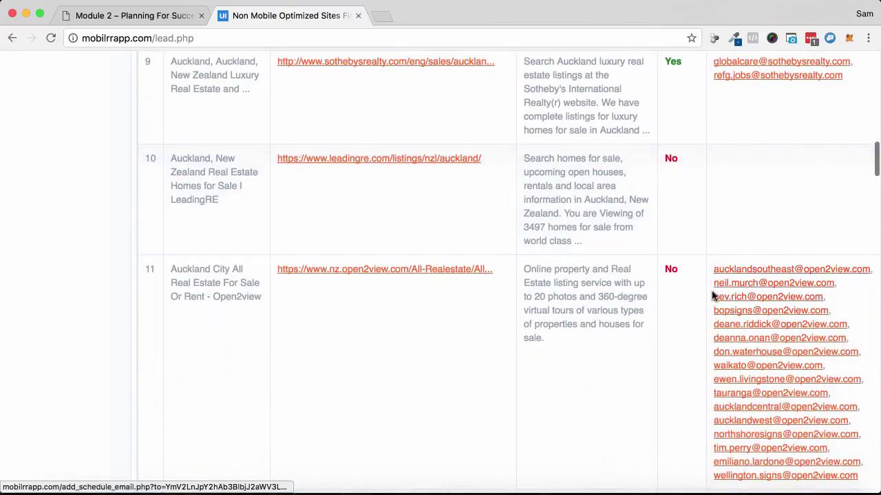
pyautogui.scroll(-5, 668, 304)
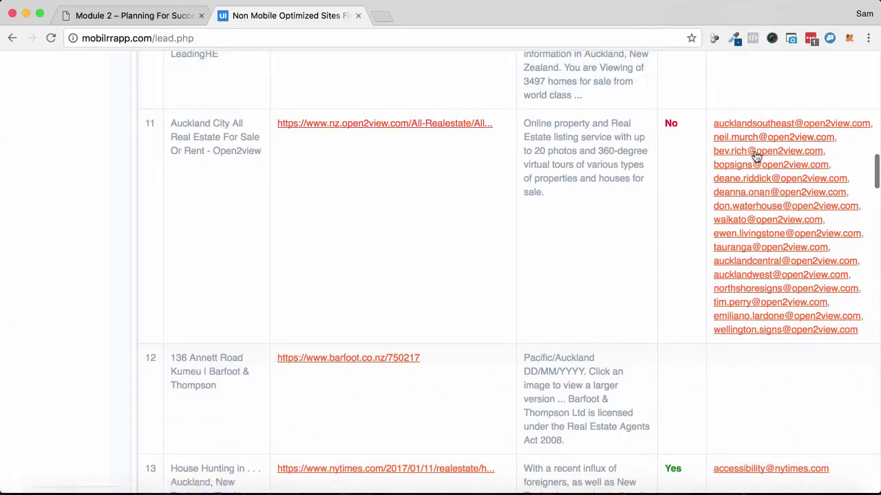
pyautogui.scroll(-15, 668, 324)
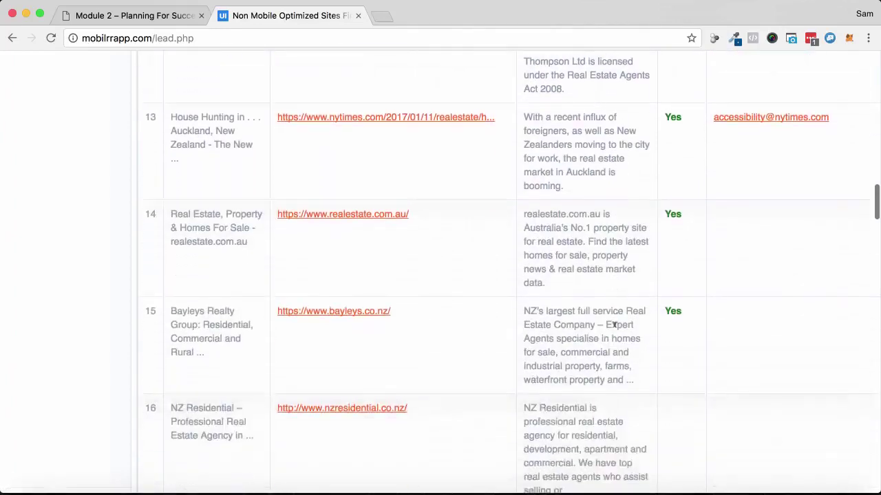
pyautogui.scroll(-3, 676, 175)
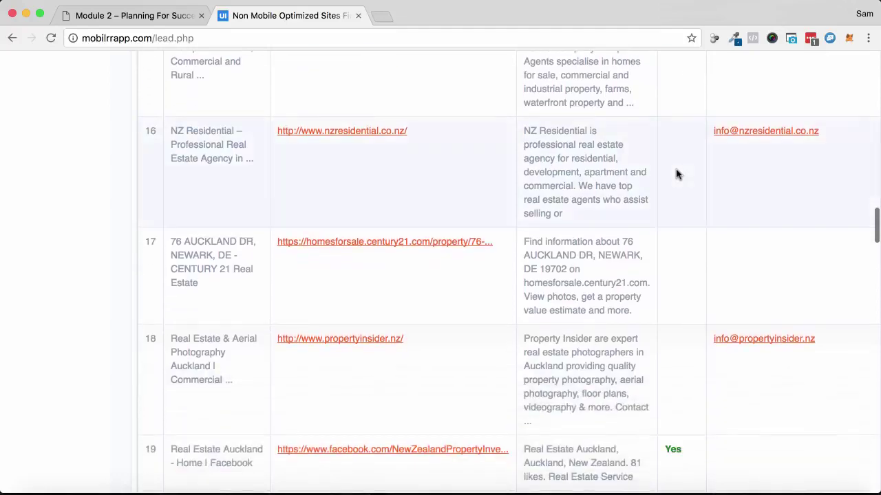
pyautogui.scroll(3, 564, 217)
pyautogui.scroll(20, 565, 217)
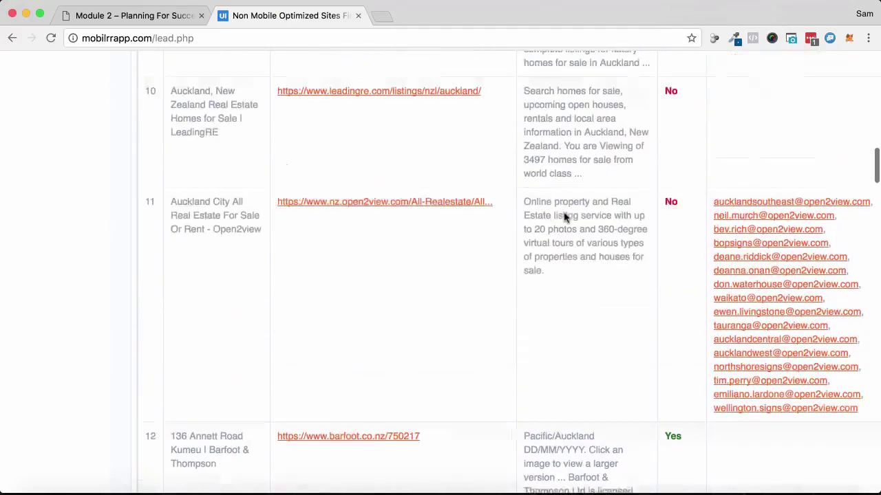
pyautogui.scroll(20, 673, 174)
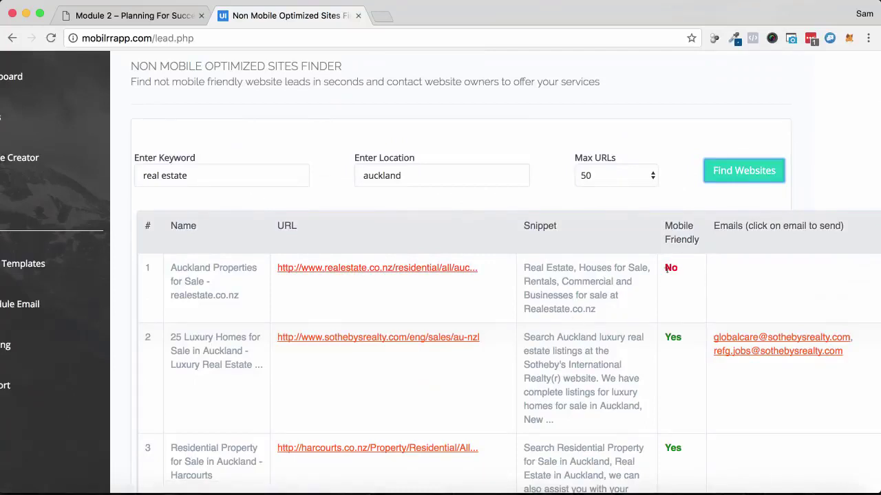
# - Open the nzresidential.co.nz result from row 16 in a new tab and switch to it
pyautogui.scroll(-20, 667, 272)
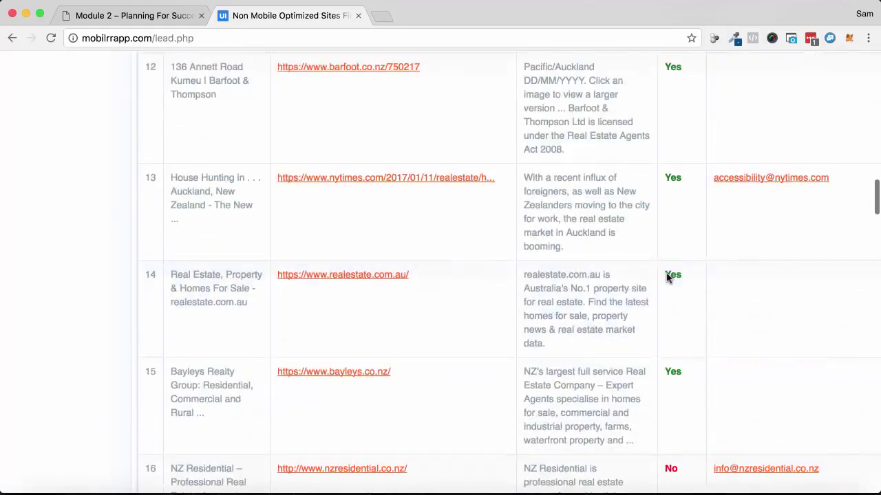
pyautogui.scroll(-10, 667, 276)
pyautogui.scroll(1, 668, 277)
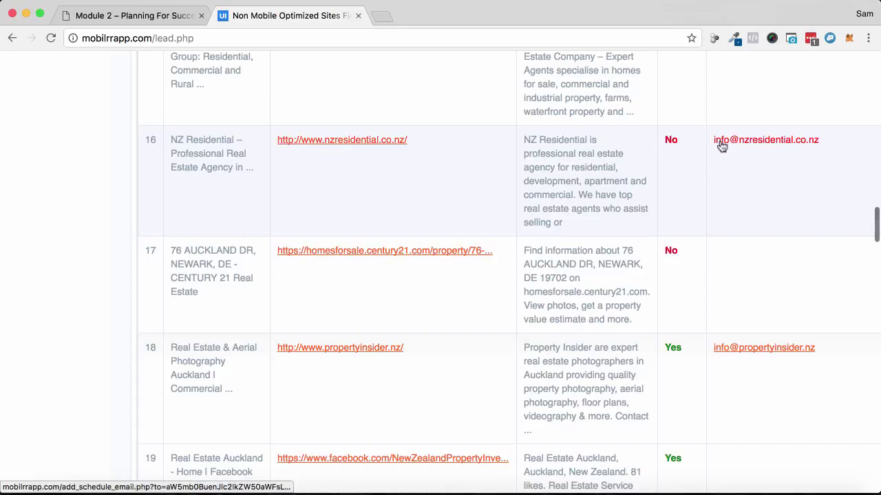
pyautogui.rightClick(359, 141)
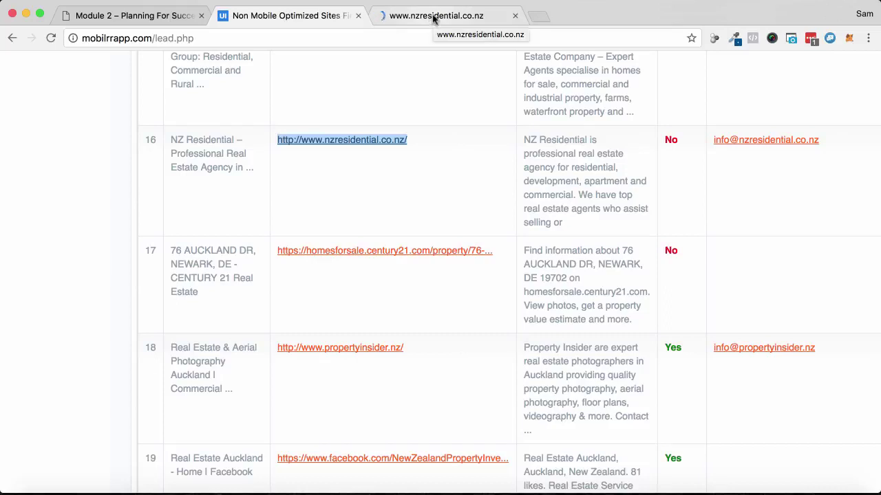
pyautogui.click(431, 17)
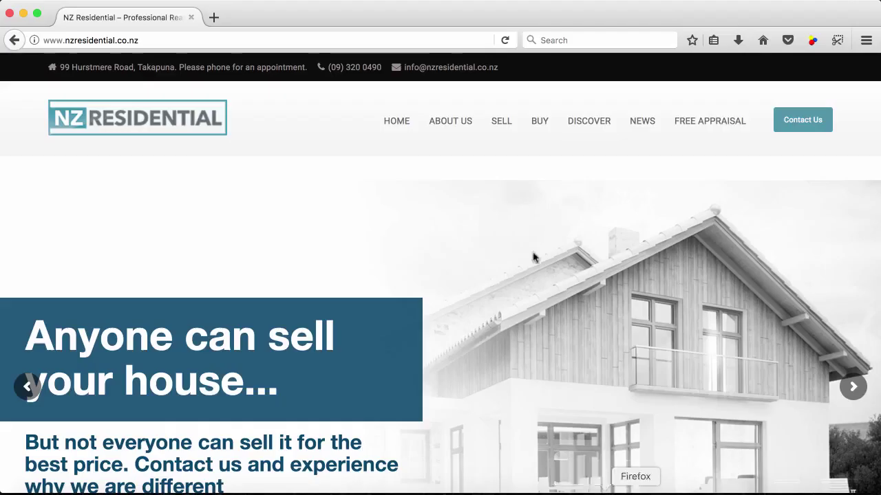
# - Scroll the NZ Residential homepage down to the Our Vision and Our Values sections
pyautogui.scroll(-10, 461, 236)
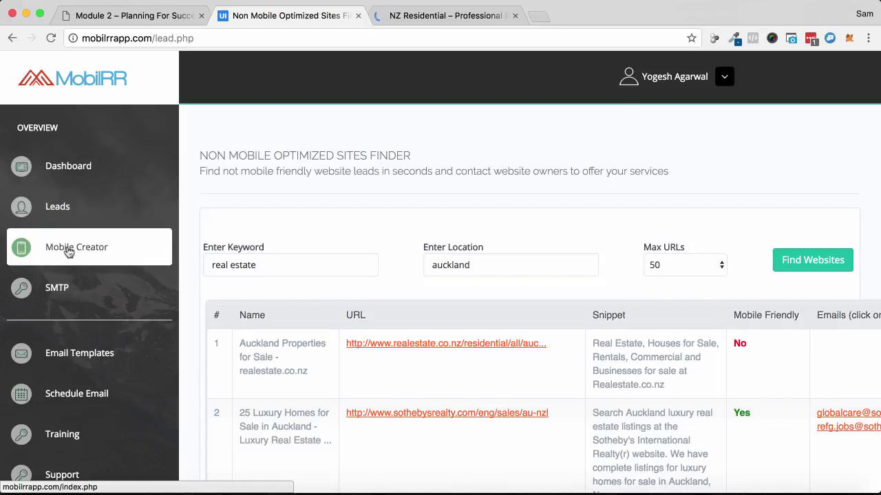
# - Go to the Mobile Site Builder, close the NZ Residential site and look over the template
pyautogui.click(67, 252)
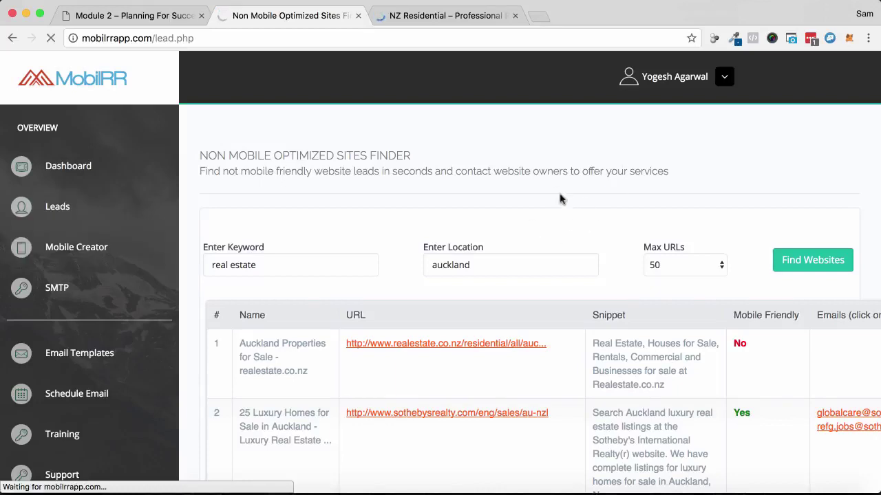
pyautogui.click(514, 15)
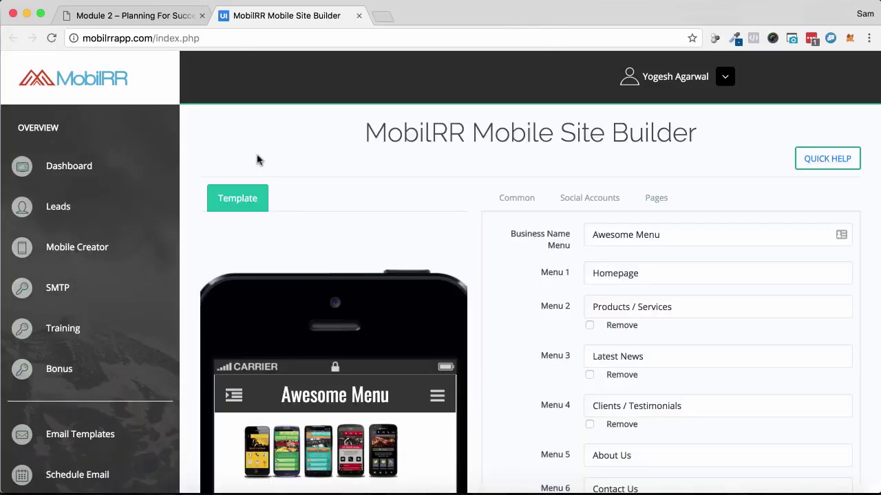
pyautogui.scroll(-2, 295, 160)
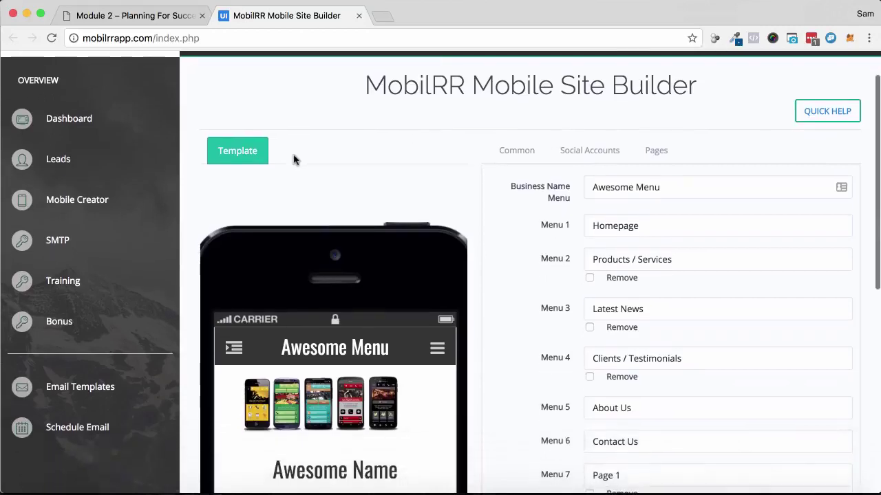
pyautogui.scroll(-9, 687, 209)
pyautogui.scroll(3, 678, 219)
pyautogui.scroll(1, 679, 219)
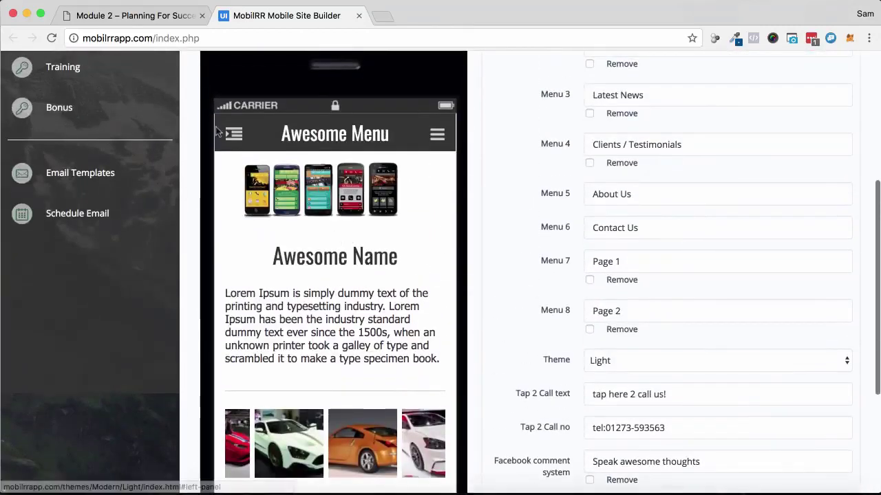
# - Preview the template's slide-out menu and select the 'Awesome Menu' business name for replacement
pyautogui.click(234, 136)
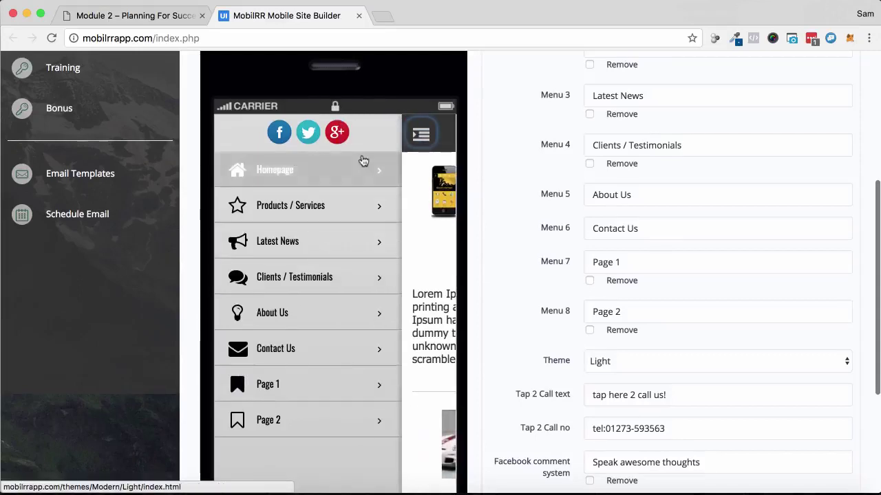
pyautogui.click(420, 134)
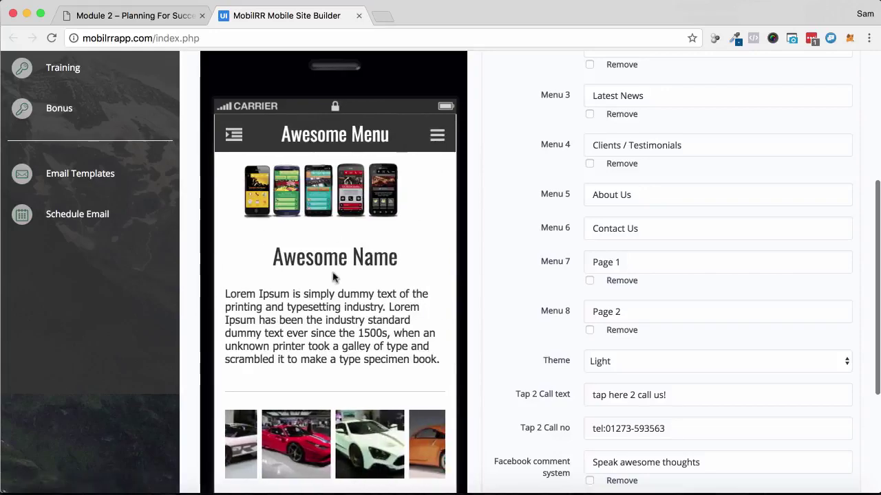
pyautogui.scroll(5, 568, 246)
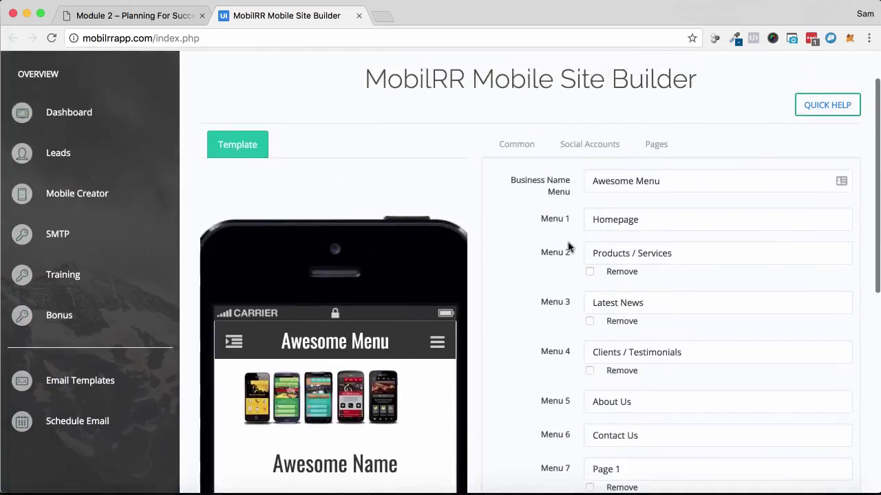
pyautogui.moveTo(682, 182); pyautogui.dragTo(572, 180)
pyautogui.click(614, 469)
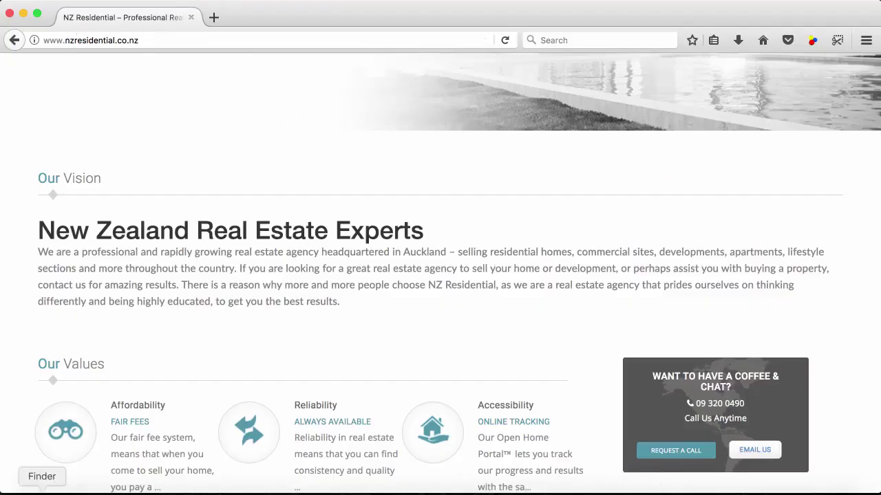
# - Replace the business menu name with 'NZ Residential'
pyautogui.click(69, 479)
pyautogui.write('`')
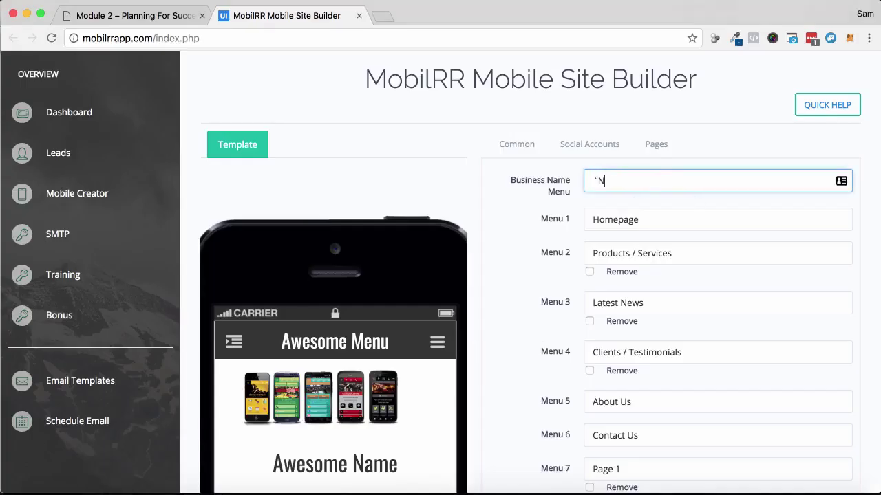
pyautogui.press('BackSpace')
pyautogui.write('NZ Residential')
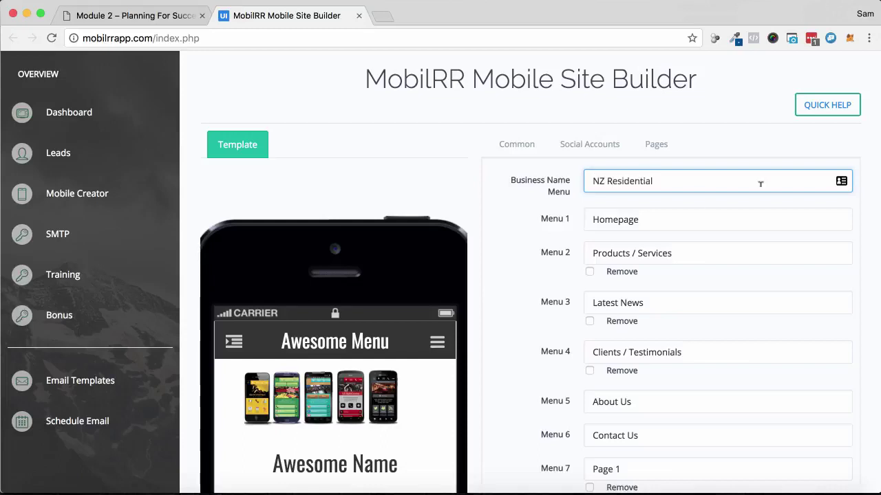
pyautogui.scroll(-1, 688, 199)
# - Preview the phone's slide-out menu of pages, including the Latest News entry
pyautogui.click(634, 185)
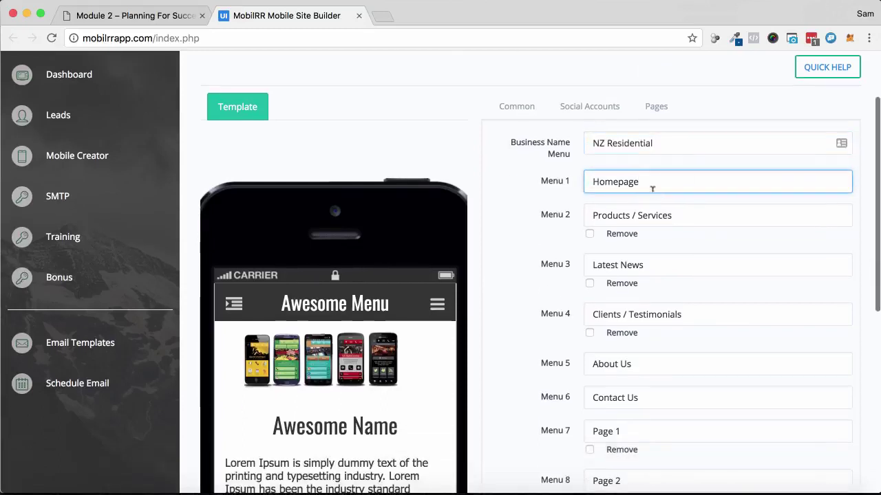
pyautogui.click(234, 303)
pyautogui.scroll(-1, 268, 353)
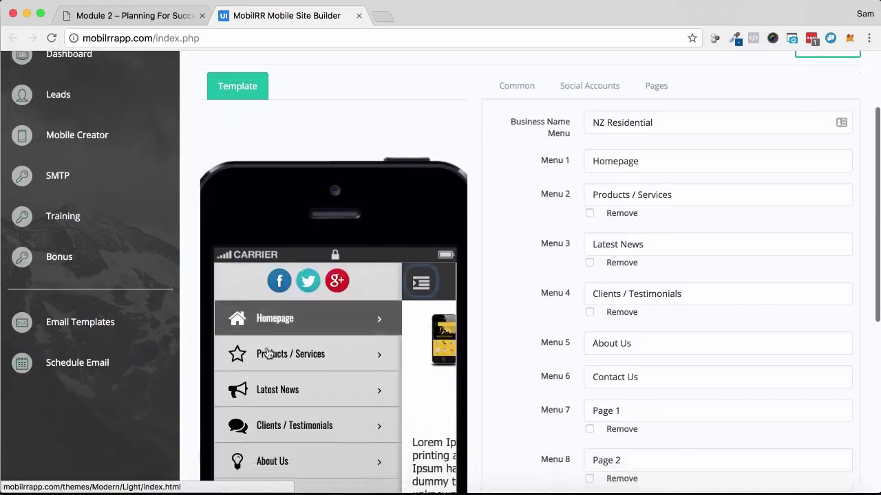
pyautogui.click(291, 380)
pyautogui.scroll(-3, 291, 383)
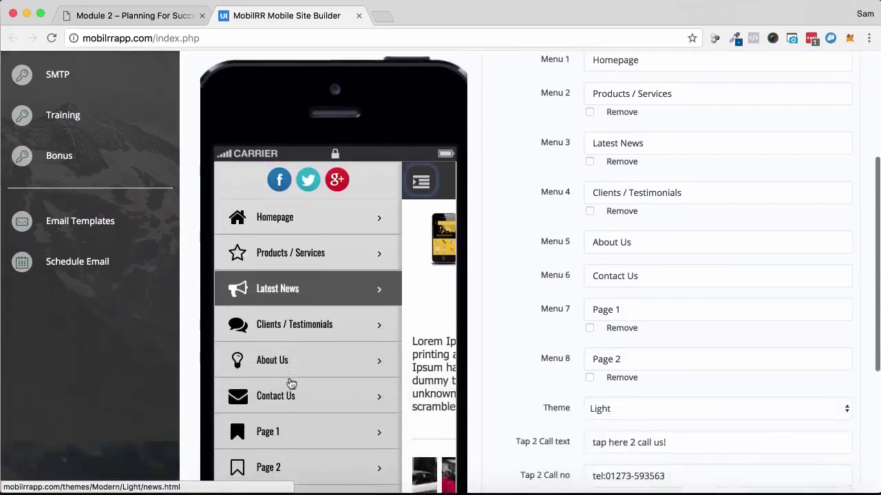
pyautogui.scroll(-2, 315, 340)
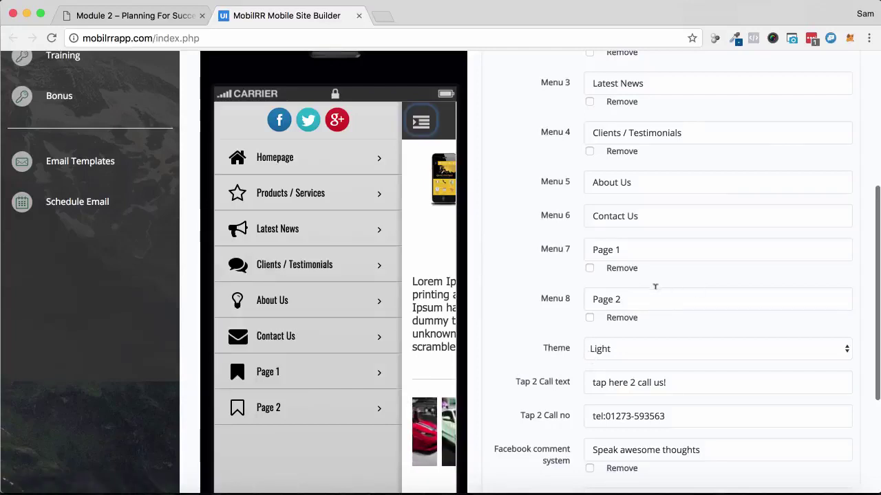
# - Change the site theme from Light to Gray
pyautogui.click(633, 352)
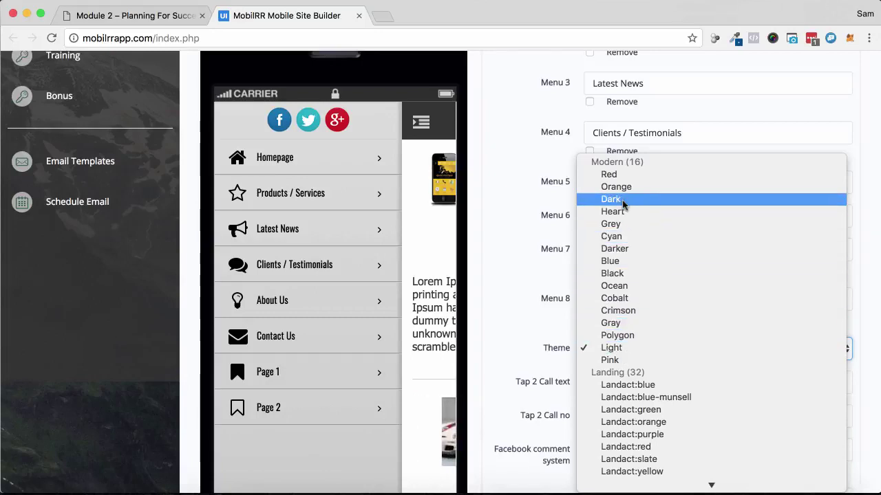
pyautogui.press('Escape')
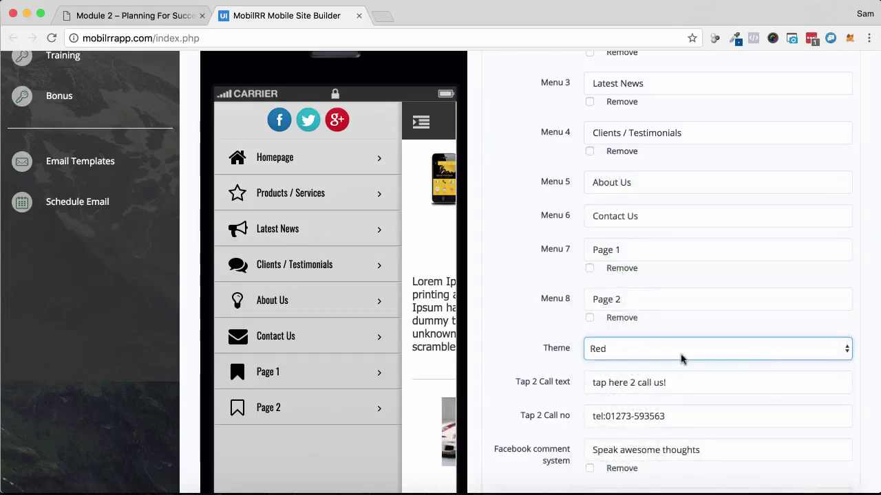
pyautogui.click(696, 351)
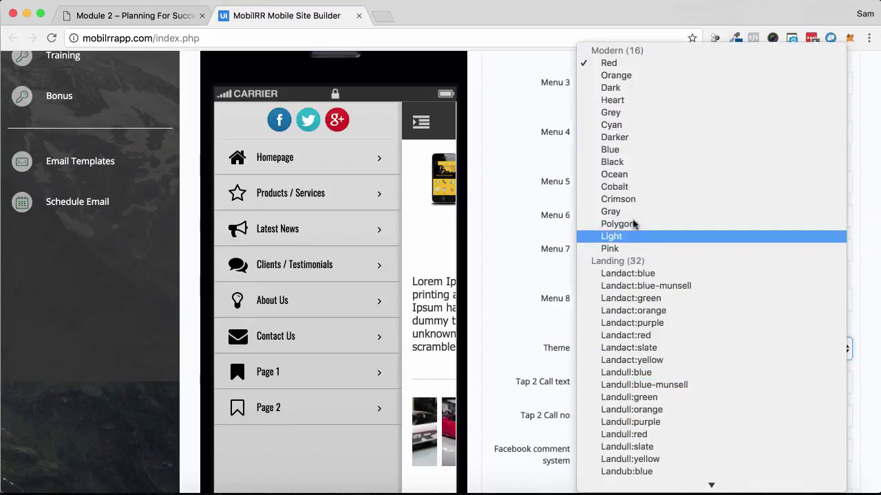
pyautogui.press('Return')
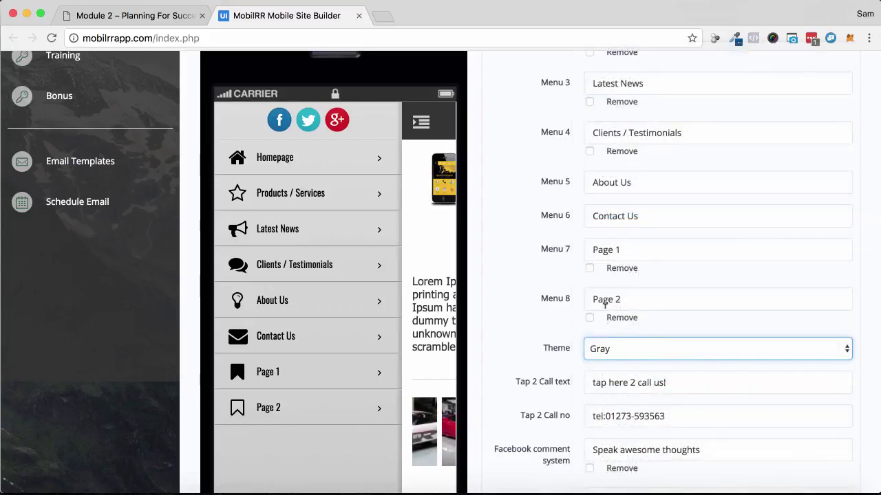
pyautogui.scroll(-4, 604, 303)
# - Select the footer text, then move into the Desktop text field
pyautogui.moveTo(645, 294); pyautogui.dragTo(607, 260)
pyautogui.scroll(-2, 601, 265)
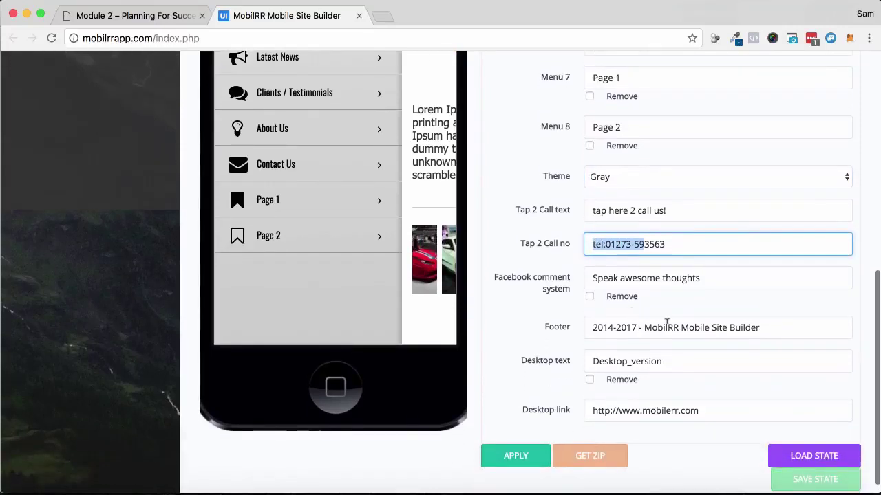
pyautogui.click(667, 328)
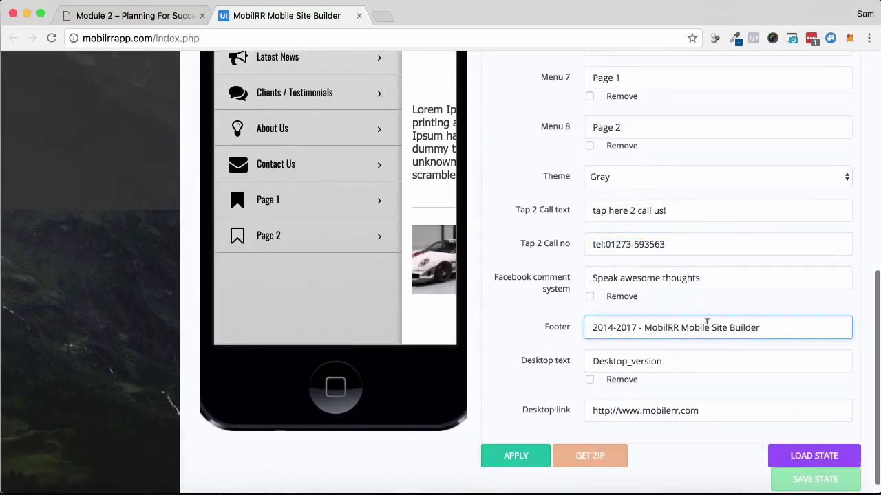
pyautogui.moveTo(774, 326); pyautogui.dragTo(597, 317)
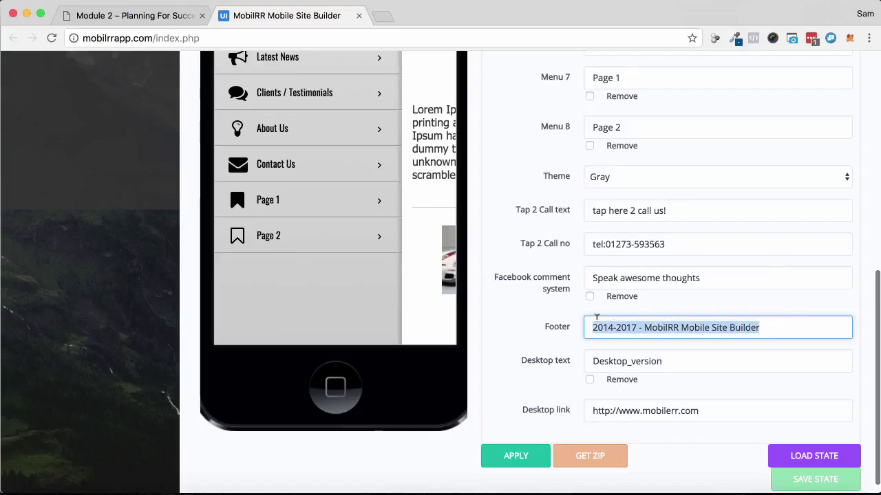
pyautogui.click(657, 361)
pyautogui.moveTo(662, 362); pyautogui.dragTo(576, 363)
pyautogui.click(617, 417)
pyautogui.click(633, 489)
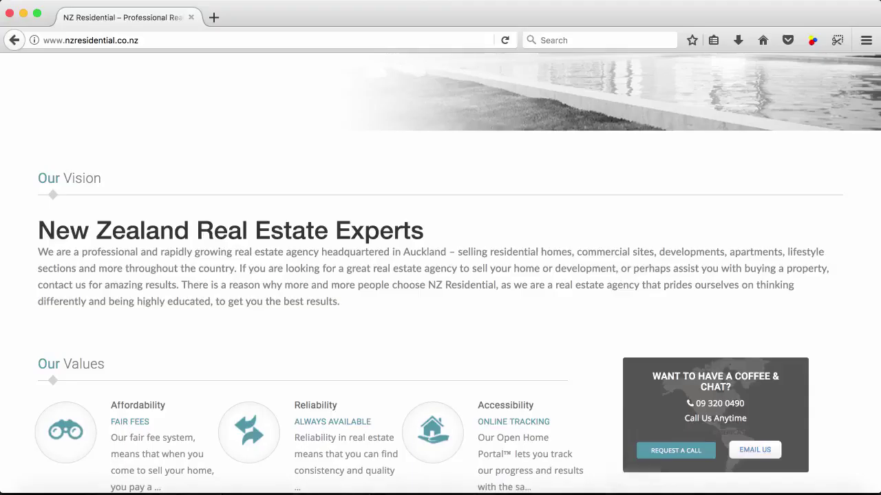
pyautogui.click(141, 37)
pyautogui.press('super+c')
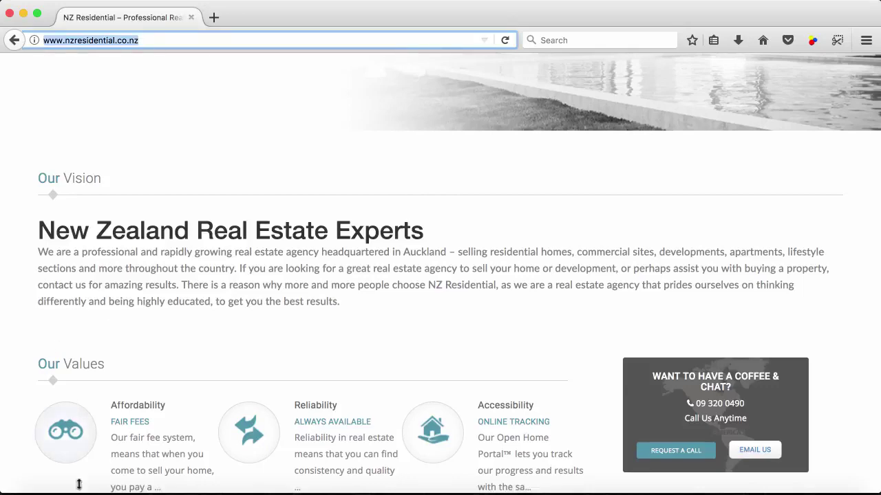
pyautogui.click(75, 489)
pyautogui.moveTo(723, 412); pyautogui.dragTo(569, 419)
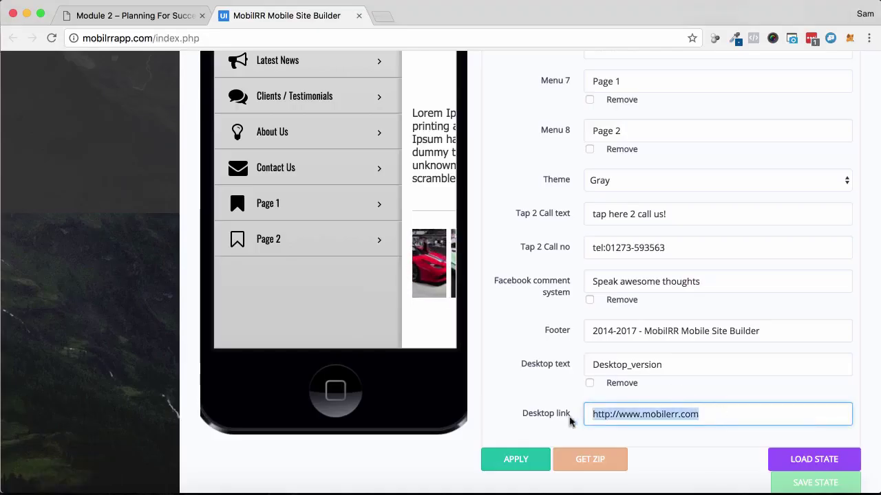
pyautogui.press('super+v')
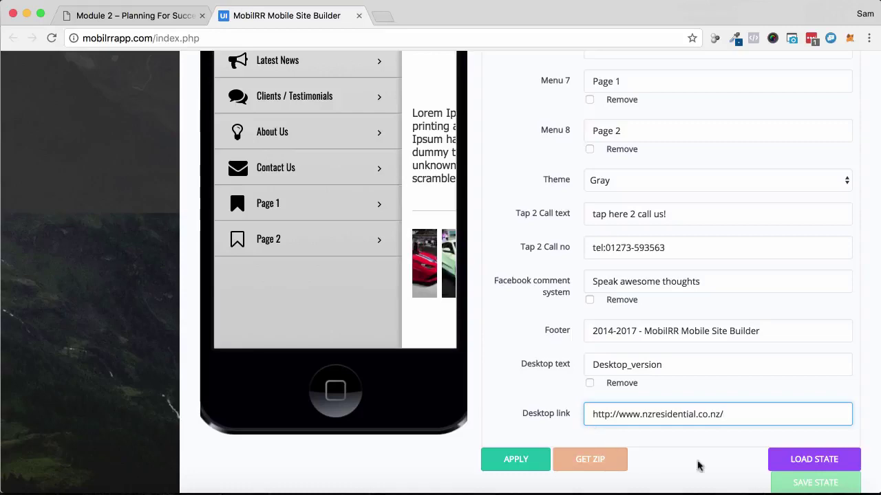
pyautogui.scroll(15, 724, 469)
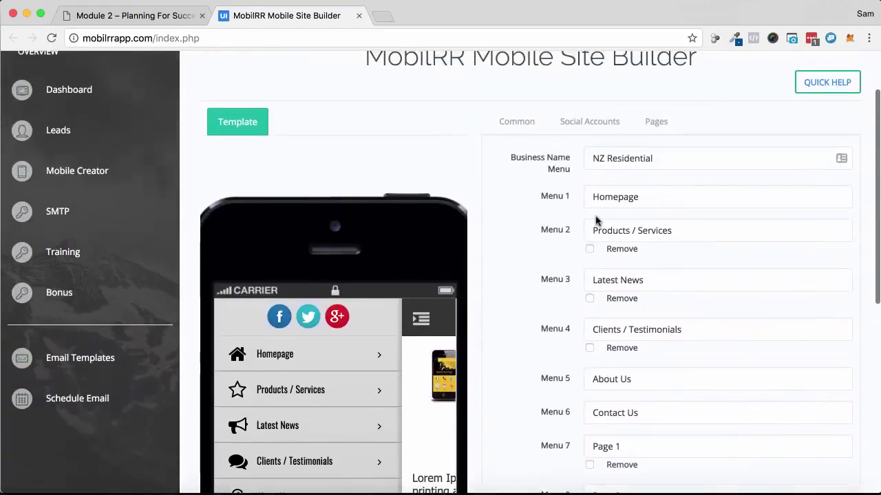
# - Open the Pages settings and go to NZ Residential's Our History page
pyautogui.click(656, 123)
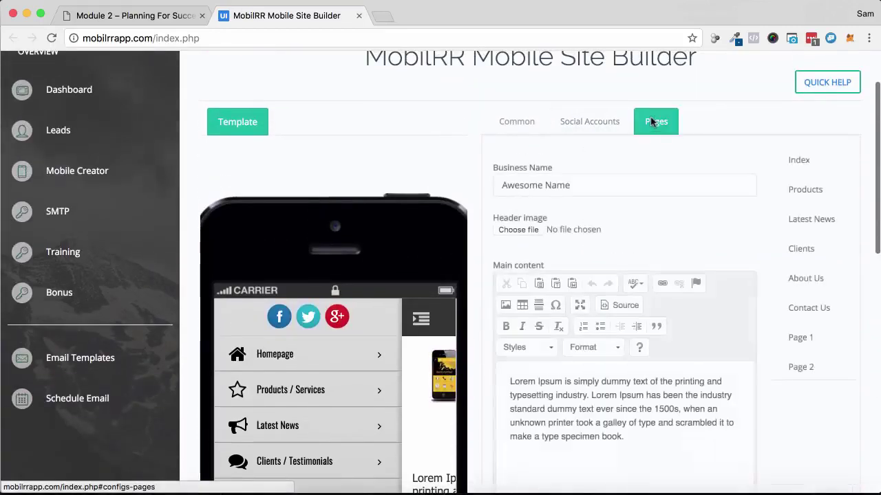
pyautogui.scroll(-2, 710, 169)
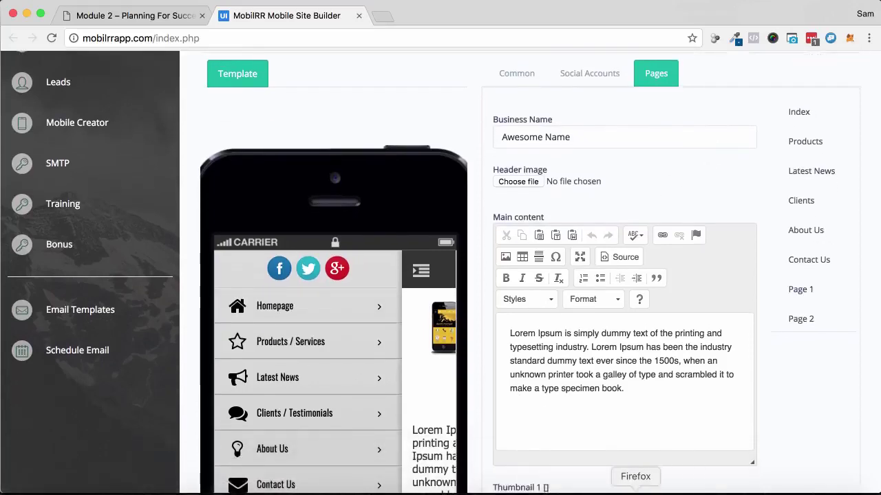
pyautogui.click(657, 491)
pyautogui.scroll(10, 200, 112)
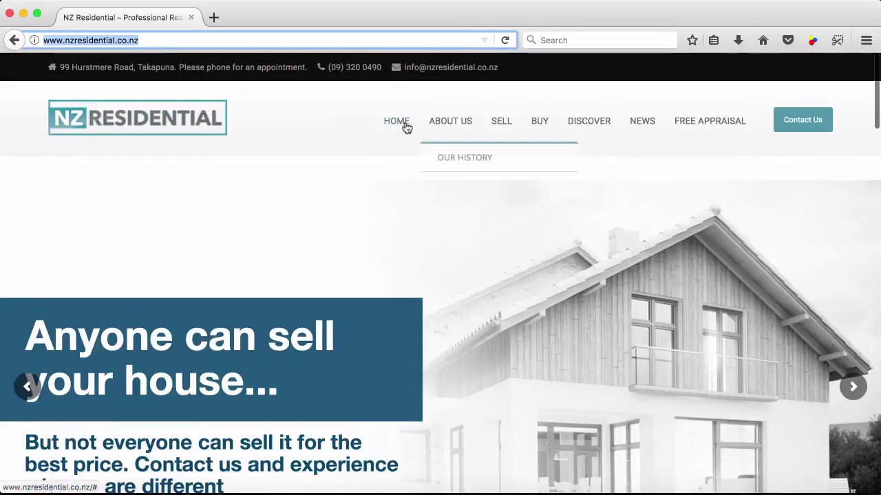
pyautogui.click(457, 126)
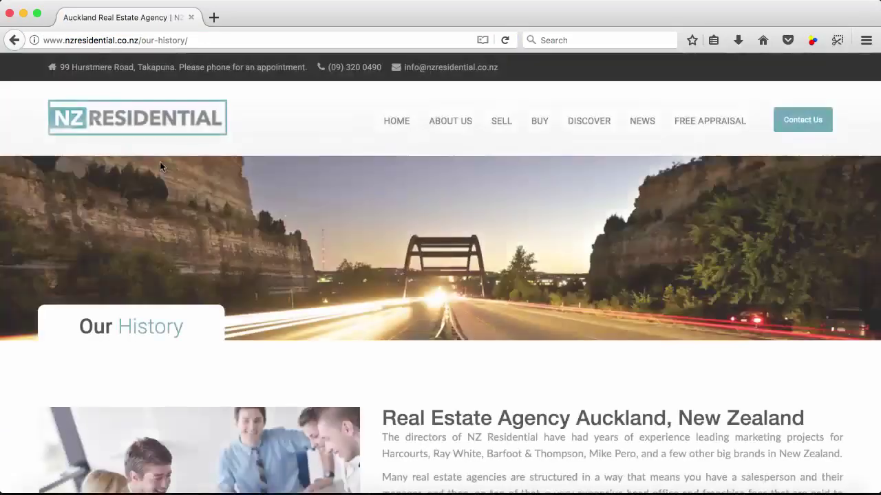
# - Copy the four Our History paragraphs from the NZ Residential site
pyautogui.scroll(-5, 160, 165)
pyautogui.scroll(1, 160, 165)
pyautogui.scroll(-5, 159, 166)
pyautogui.scroll(5, 160, 165)
pyautogui.scroll(1, 630, 202)
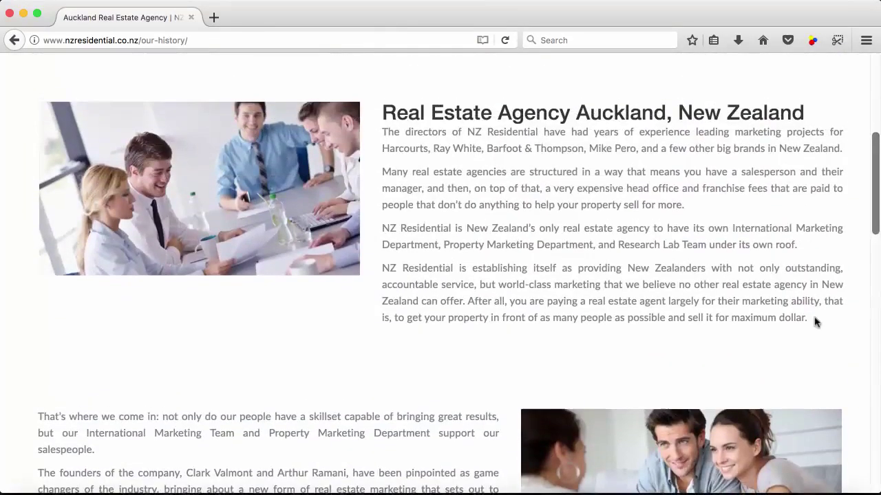
pyautogui.moveTo(812, 320); pyautogui.dragTo(775, 349)
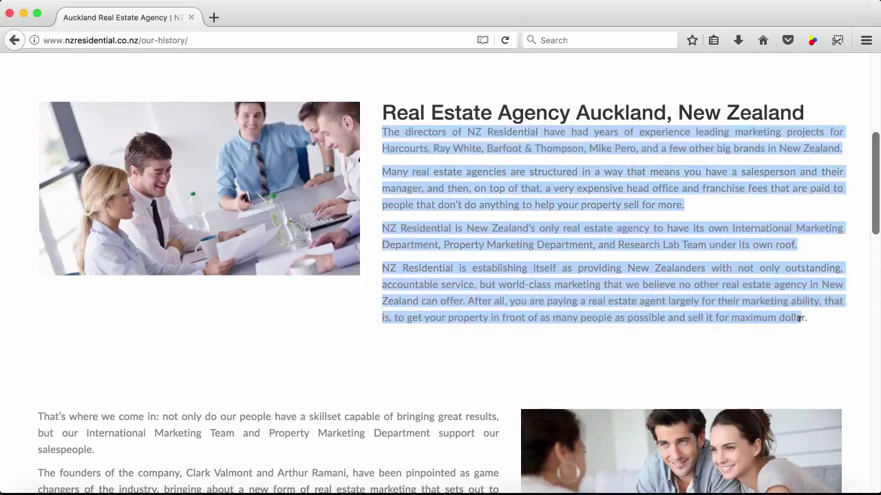
pyautogui.rightClick(650, 268)
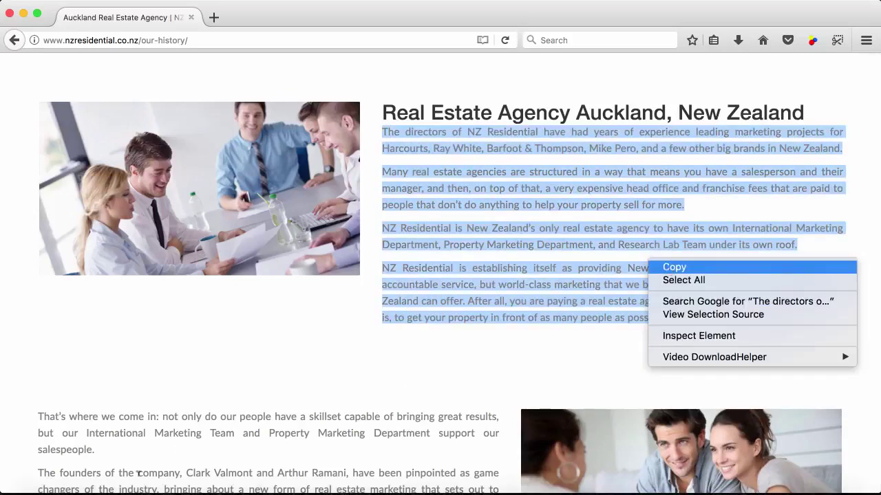
pyautogui.click(671, 265)
pyautogui.click(71, 489)
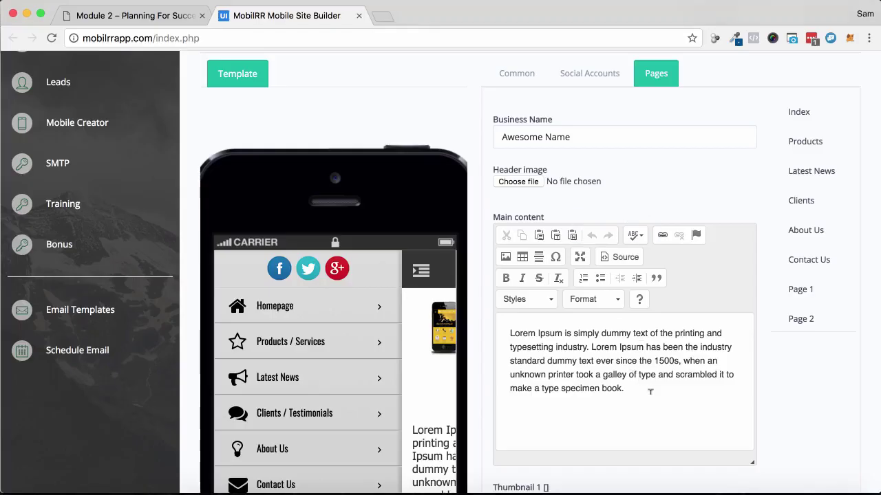
# - Paste the NZ Residential history paragraphs over the placeholder main content
pyautogui.moveTo(648, 389); pyautogui.dragTo(477, 335)
pyautogui.press('super+v')
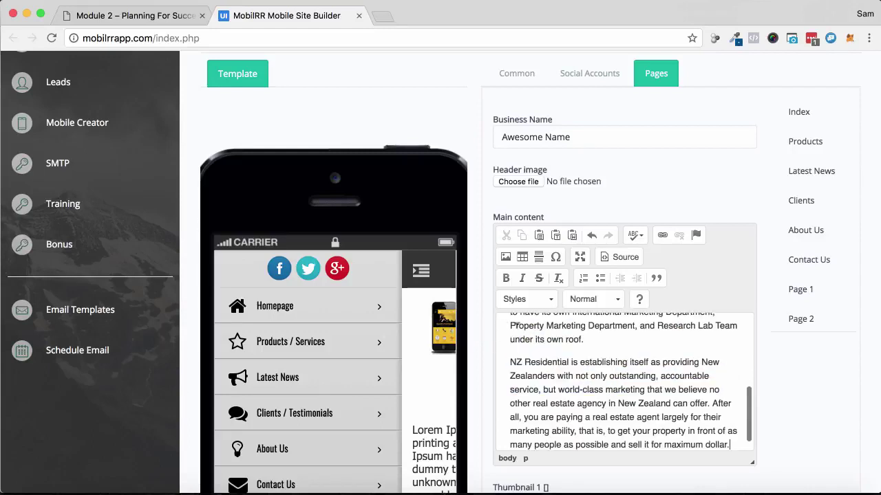
pyautogui.scroll(2, 640, 364)
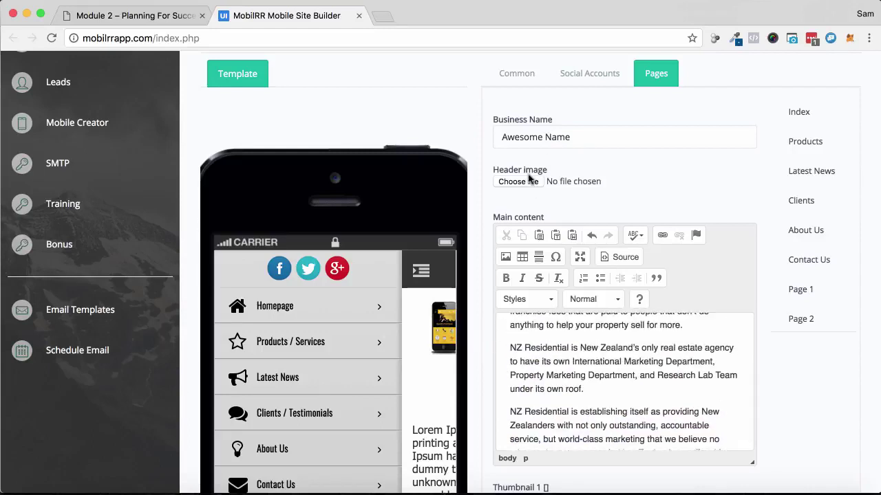
# - Replace the business name 'Awesome Name' with 'NZ Residential'
pyautogui.moveTo(567, 129); pyautogui.dragTo(486, 133)
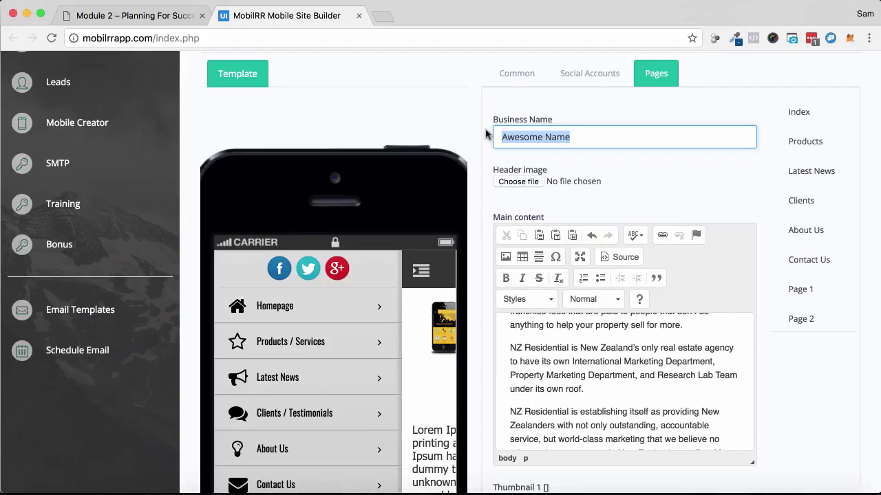
pyautogui.write('NZ Residential')
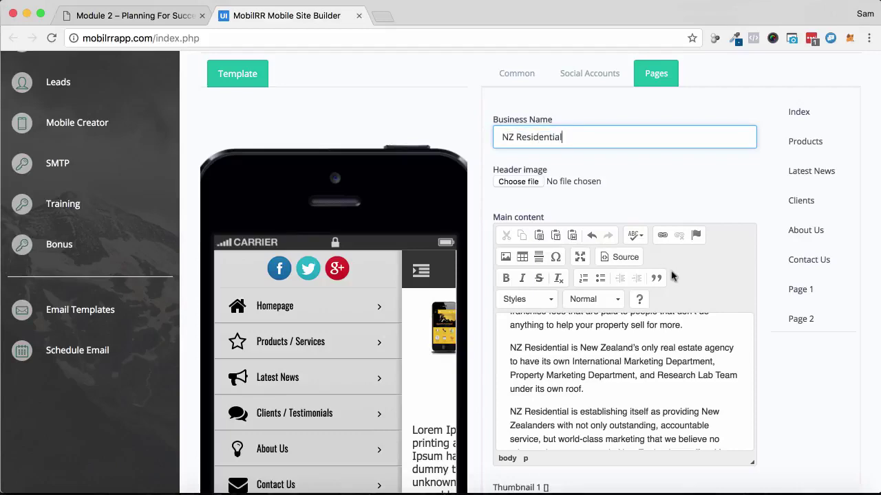
pyautogui.scroll(-5, 673, 276)
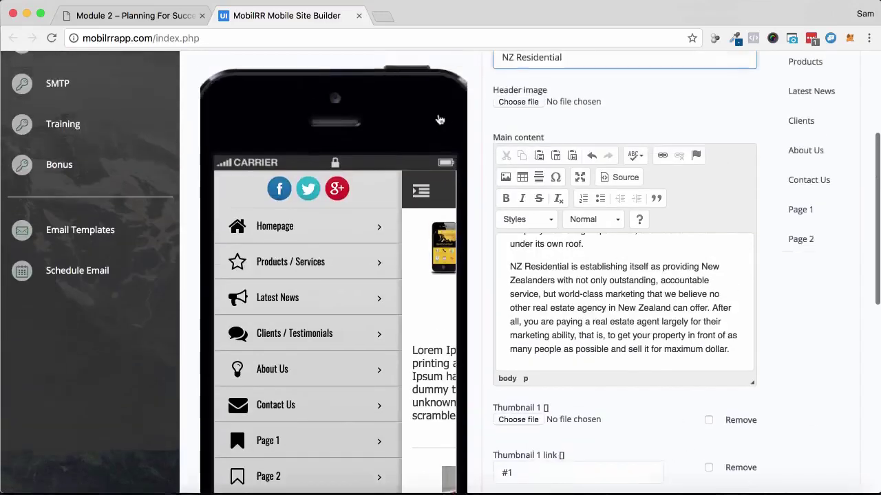
pyautogui.scroll(3, 364, 119)
# - Preview the Products / Services page and scroll through the settings form
pyautogui.click(296, 269)
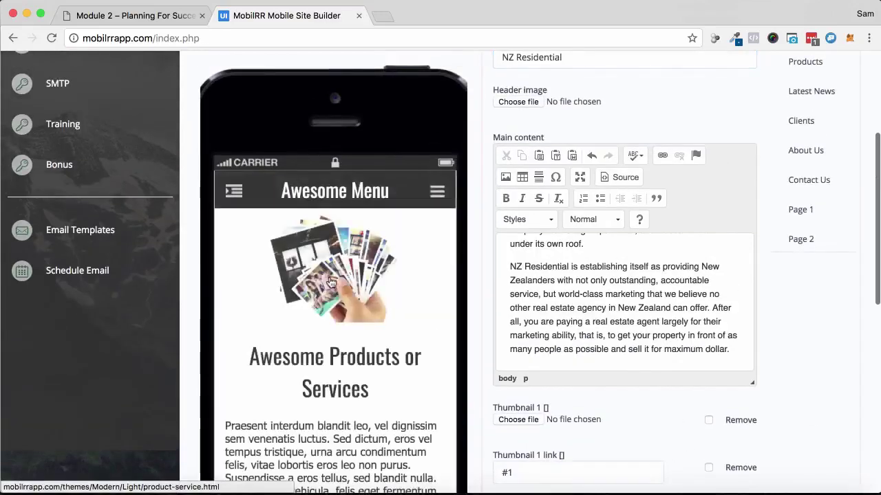
pyautogui.scroll(-8, 305, 329)
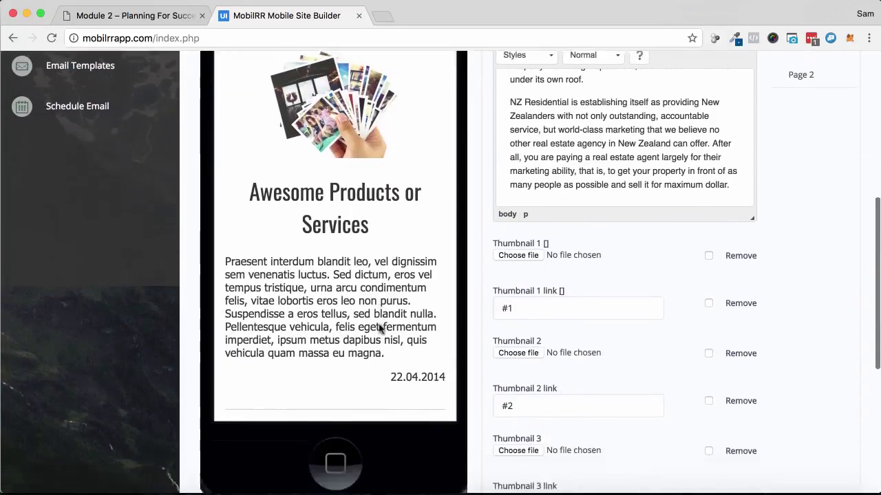
pyautogui.scroll(-2, 523, 236)
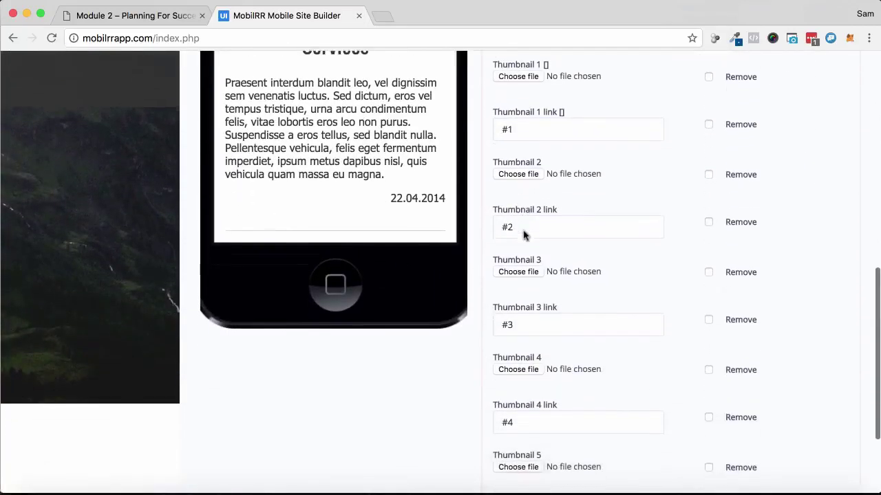
pyautogui.scroll(-4, 507, 284)
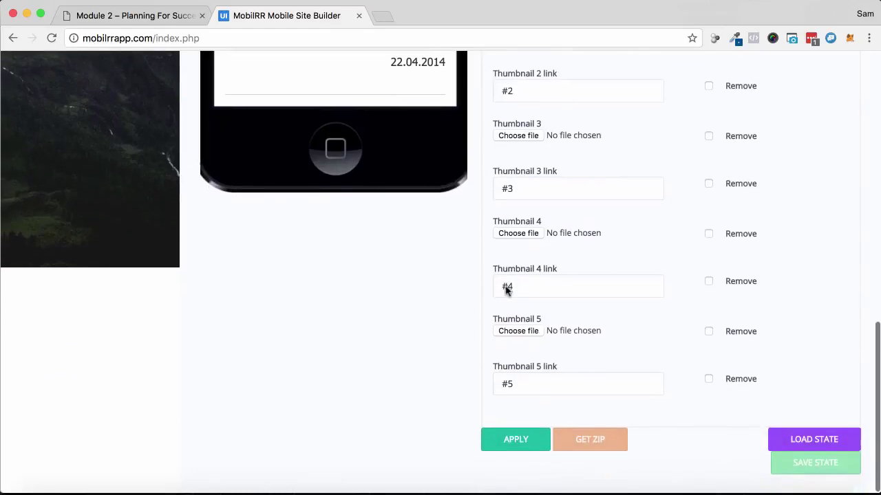
pyautogui.scroll(15, 507, 285)
pyautogui.scroll(3, 537, 227)
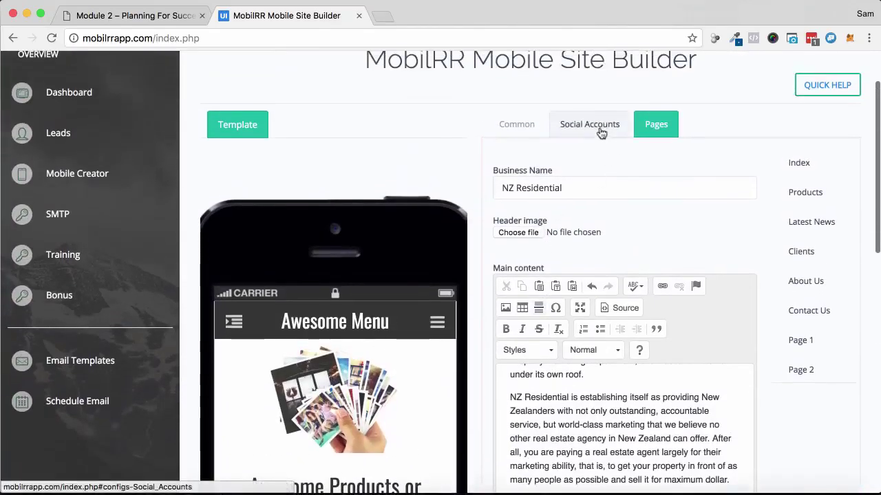
# - Look at Social Accounts and the preview side menu, then scroll through Common settings
pyautogui.click(600, 132)
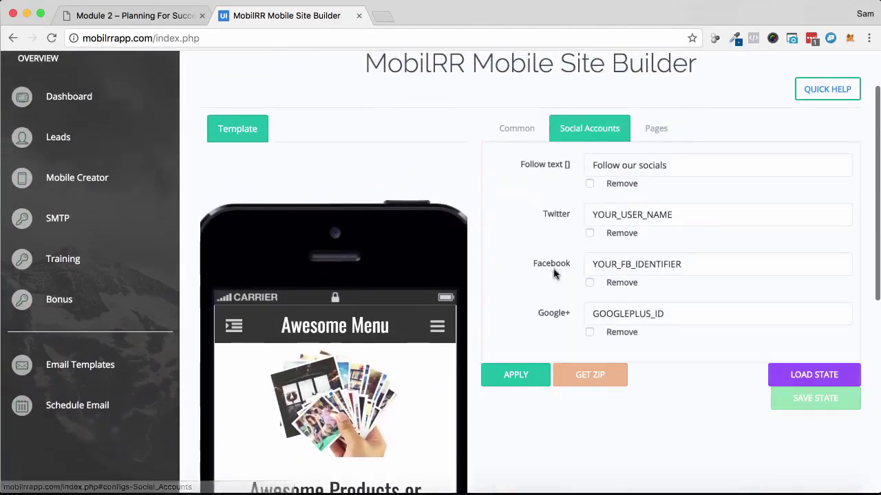
pyautogui.click(237, 333)
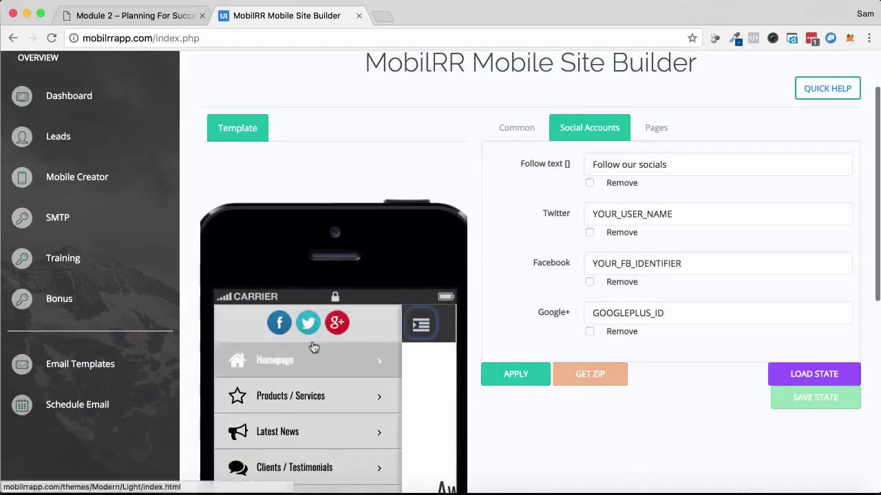
pyautogui.scroll(-10, 686, 430)
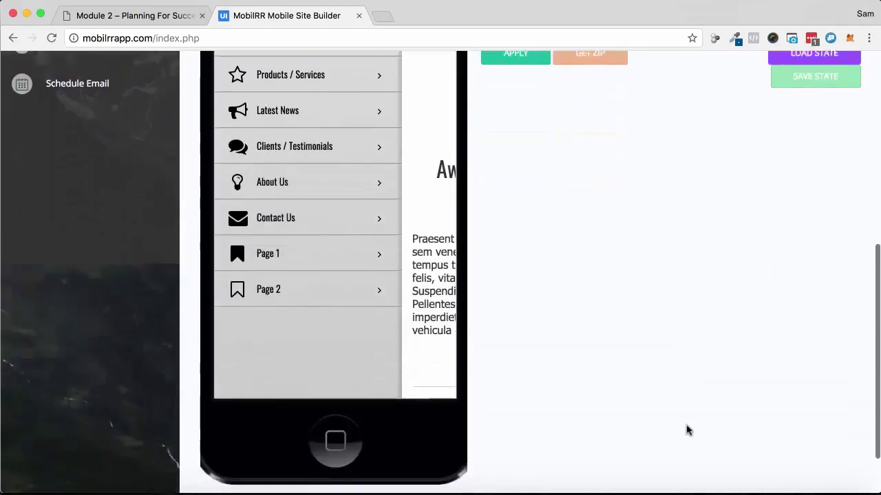
pyautogui.scroll(12, 686, 430)
pyautogui.scroll(-2, 686, 430)
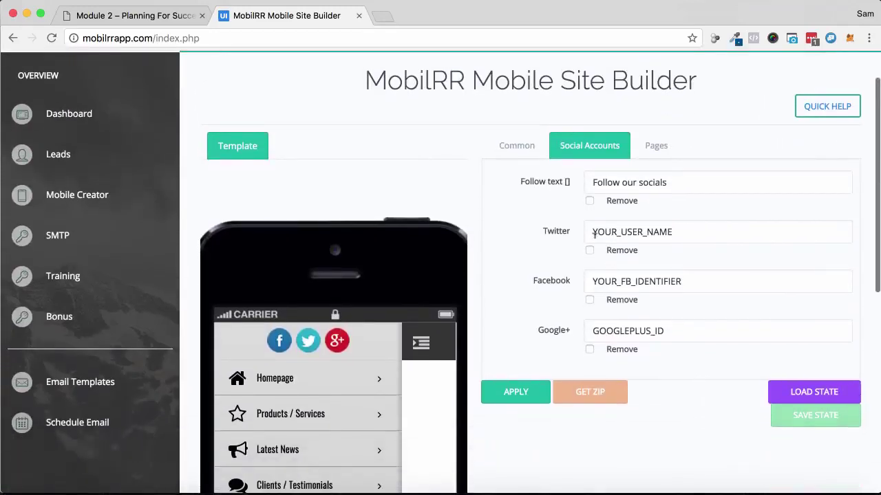
pyautogui.click(533, 152)
pyautogui.scroll(-10, 720, 346)
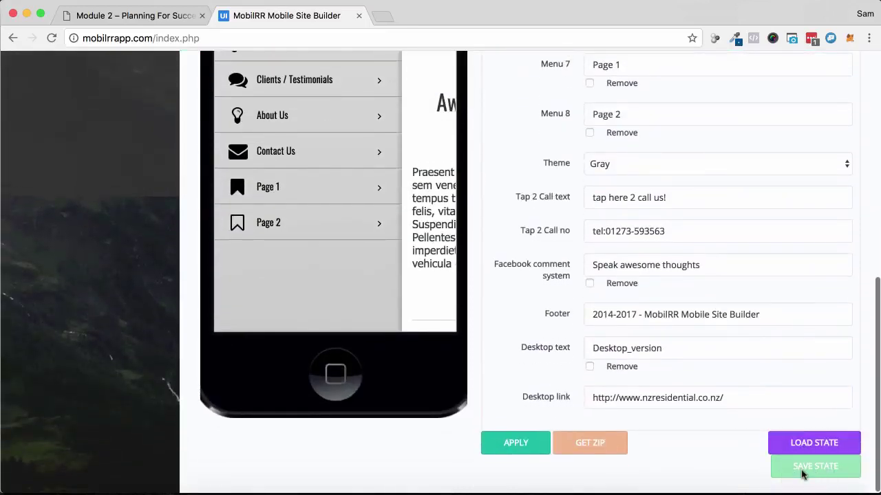
# - Apply the NZ Residential settings and review the Common settings form
pyautogui.click(611, 447)
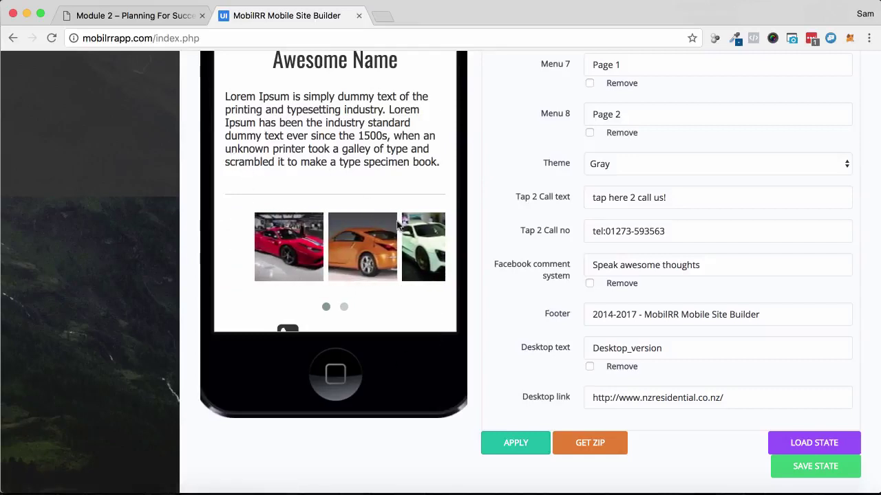
pyautogui.scroll(5, 513, 134)
pyautogui.scroll(-4, 514, 136)
pyautogui.scroll(-2, 375, 228)
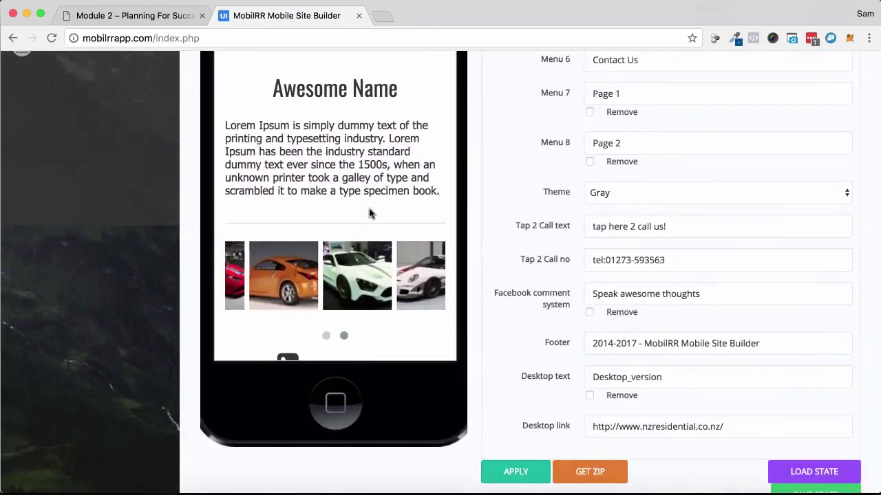
pyautogui.scroll(5, 458, 229)
# - Preview the NZ Residential site's history text, product image carousel and tap-to-call line
pyautogui.scroll(-1, 453, 232)
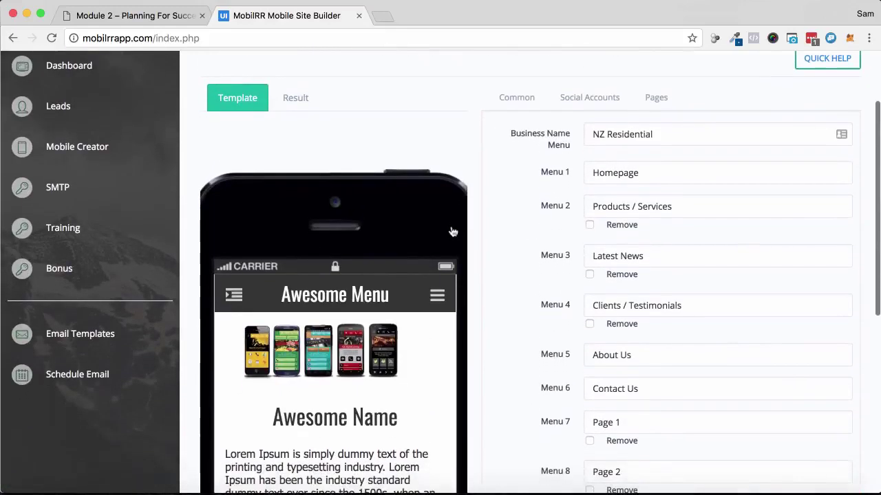
pyautogui.click(296, 98)
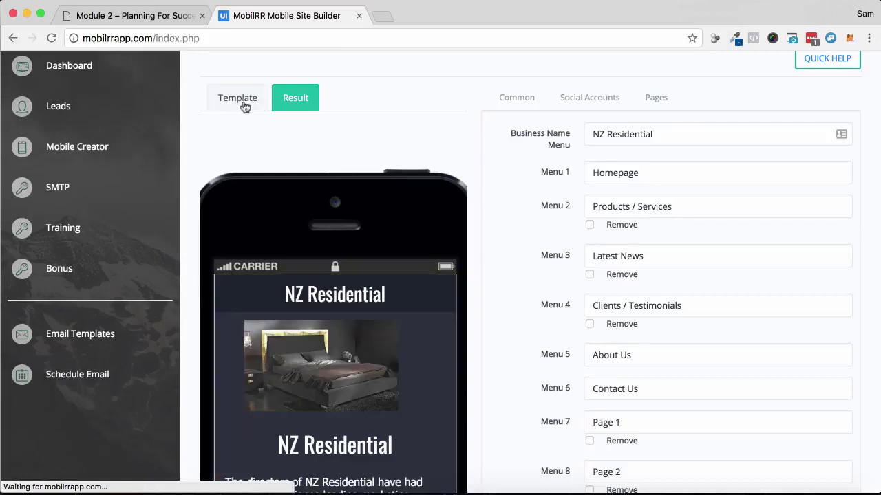
pyautogui.scroll(-4, 482, 263)
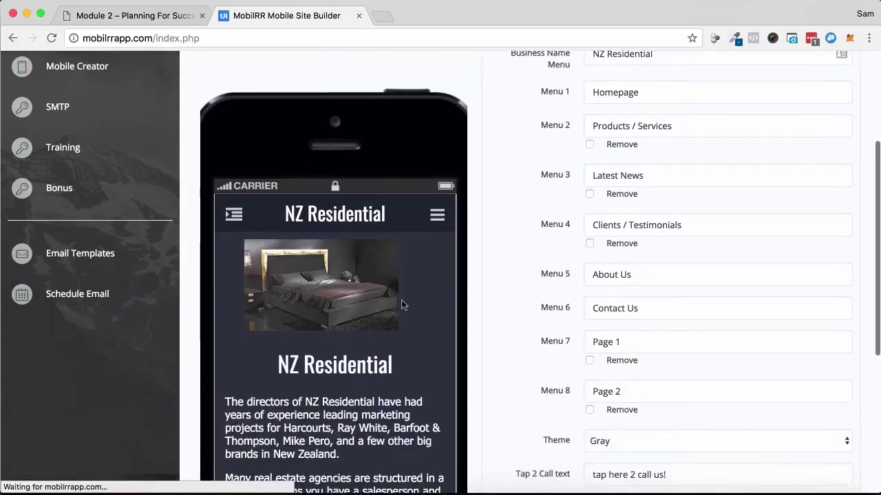
pyautogui.scroll(4, 250, 81)
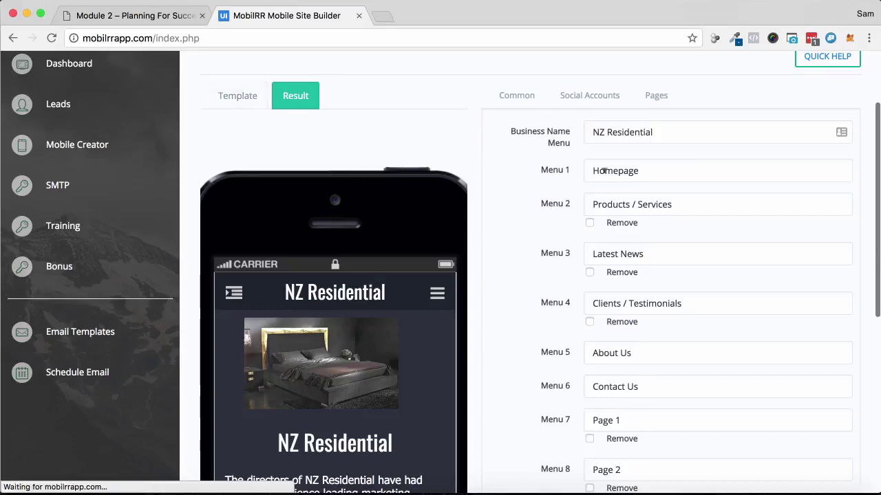
pyautogui.scroll(-8, 415, 262)
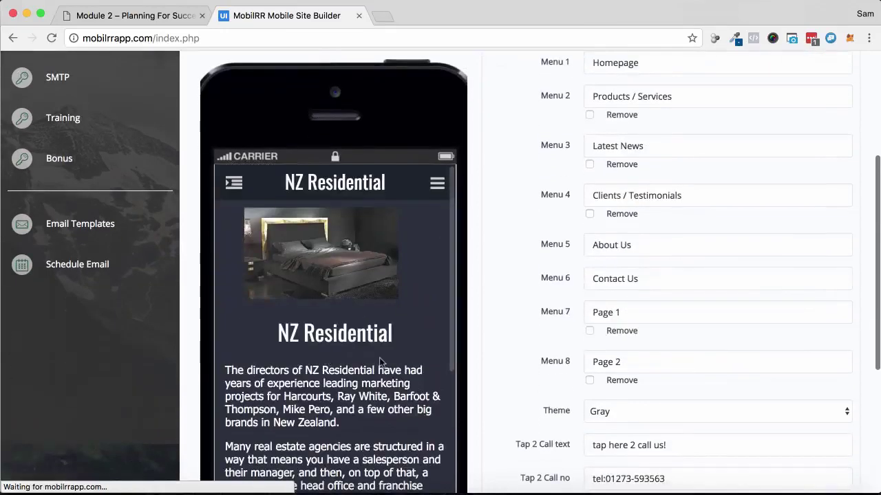
pyautogui.scroll(-5, 383, 355)
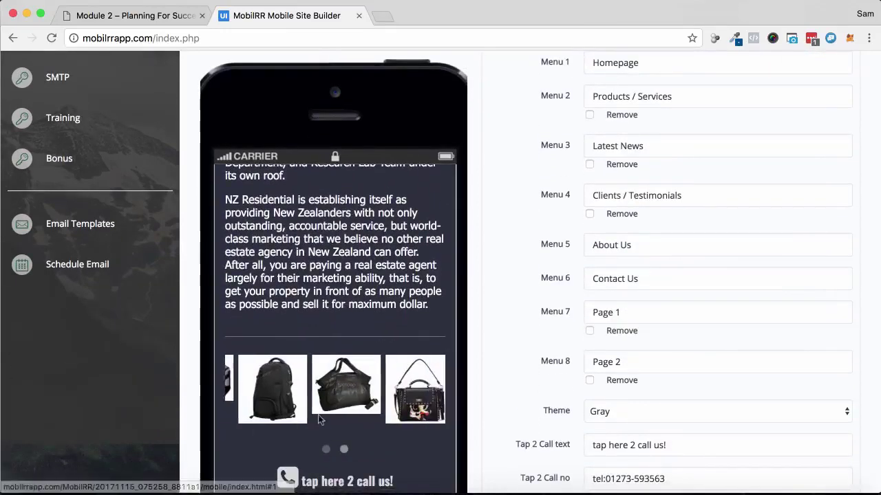
pyautogui.scroll(-3, 486, 397)
pyautogui.scroll(6, 488, 395)
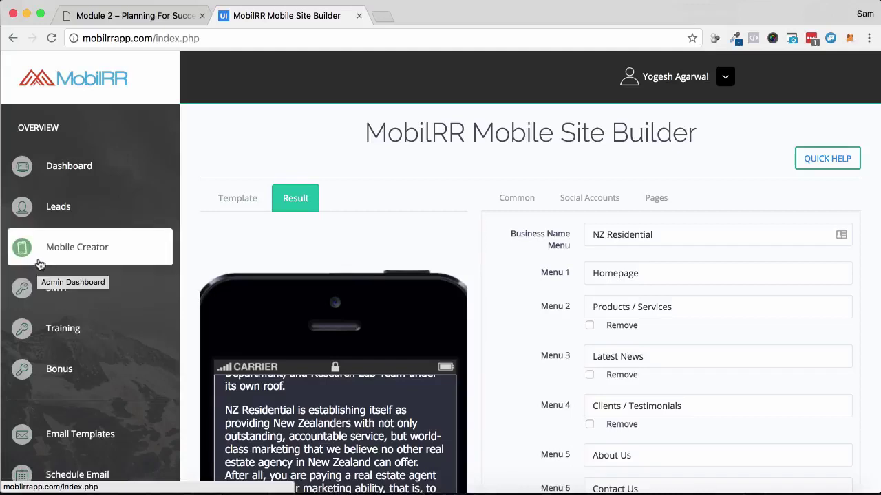
# - Open Add New under Email Templates, after briefly visiting SMTP Info
pyautogui.click(50, 288)
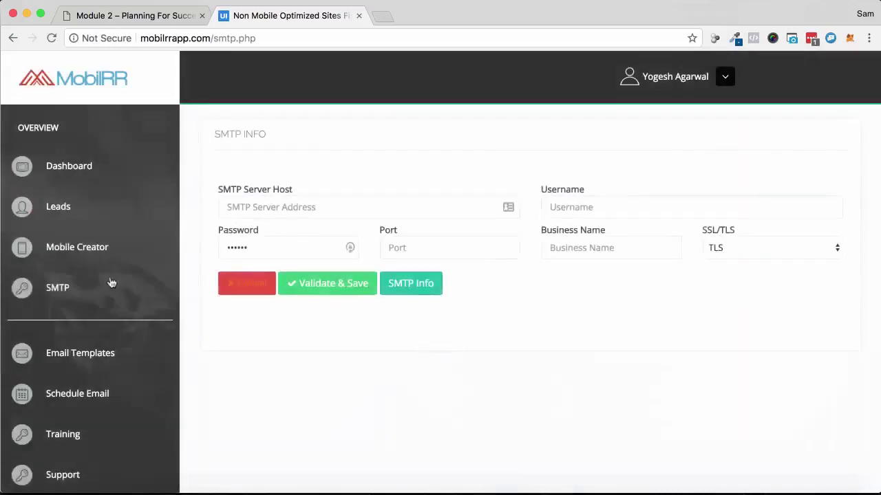
pyautogui.scroll(-3, 501, 276)
pyautogui.click(112, 291)
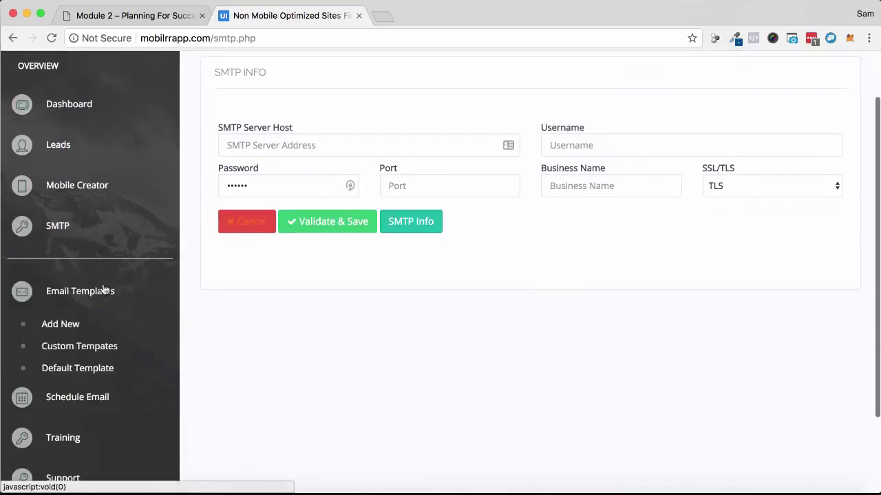
pyautogui.click(69, 331)
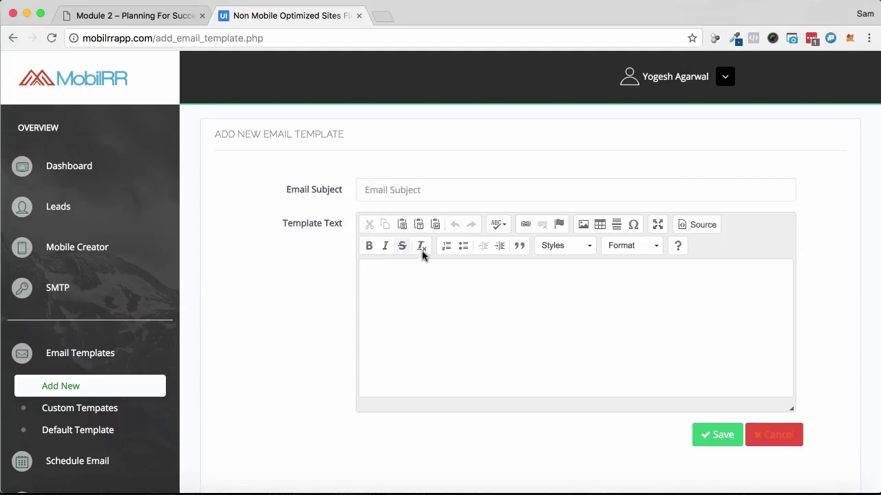
# - Expand the Schedule Email options beside the blank Add New Email Template form
pyautogui.scroll(-5, 424, 257)
pyautogui.scroll(3, 486, 260)
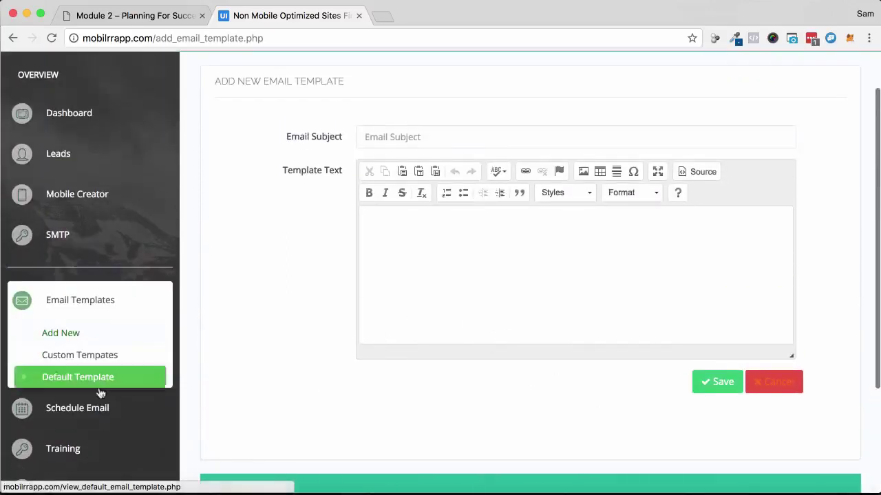
pyautogui.click(89, 406)
pyautogui.scroll(-1, 324, 415)
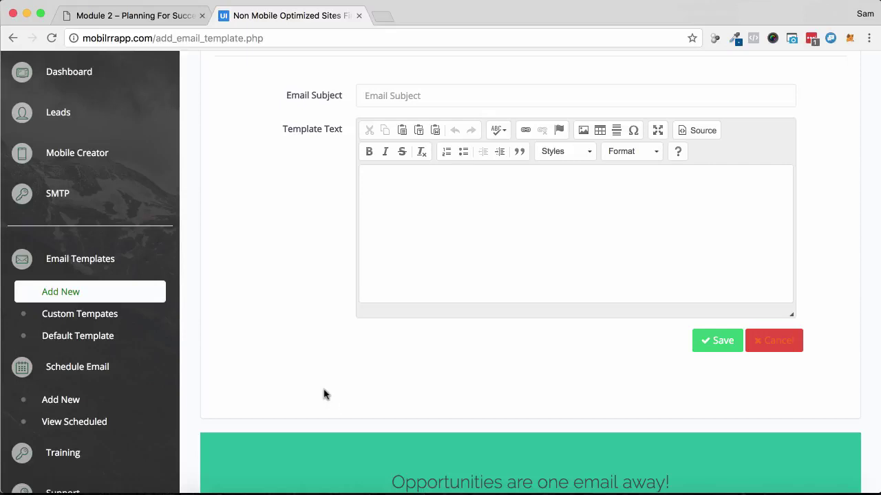
pyautogui.scroll(3, 323, 393)
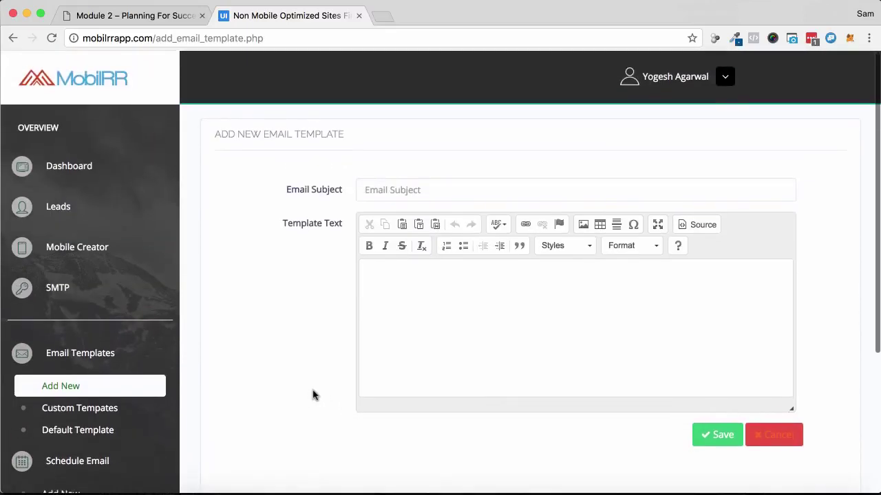